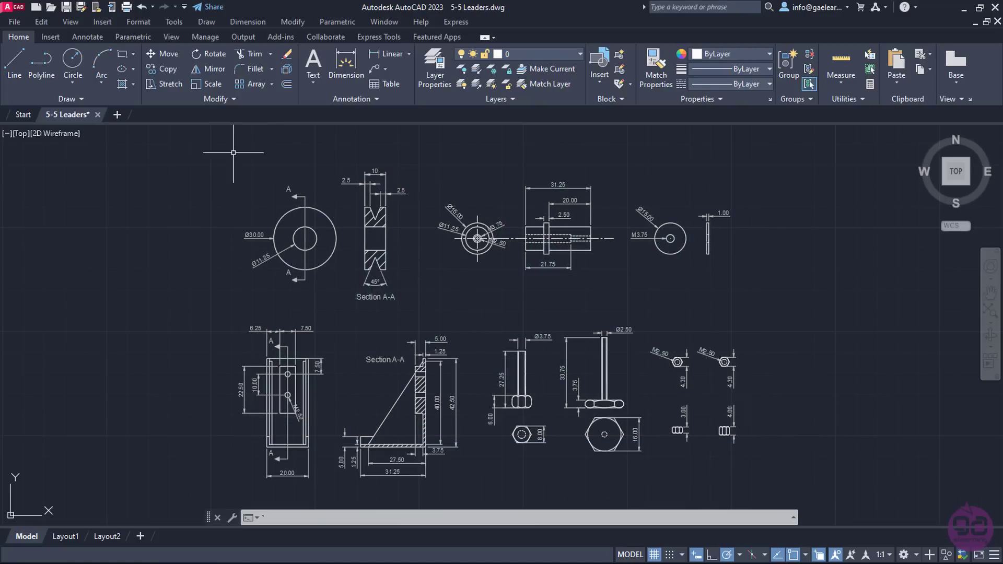
Start a new multileader and turn on Nearest object snap.
click(246, 22)
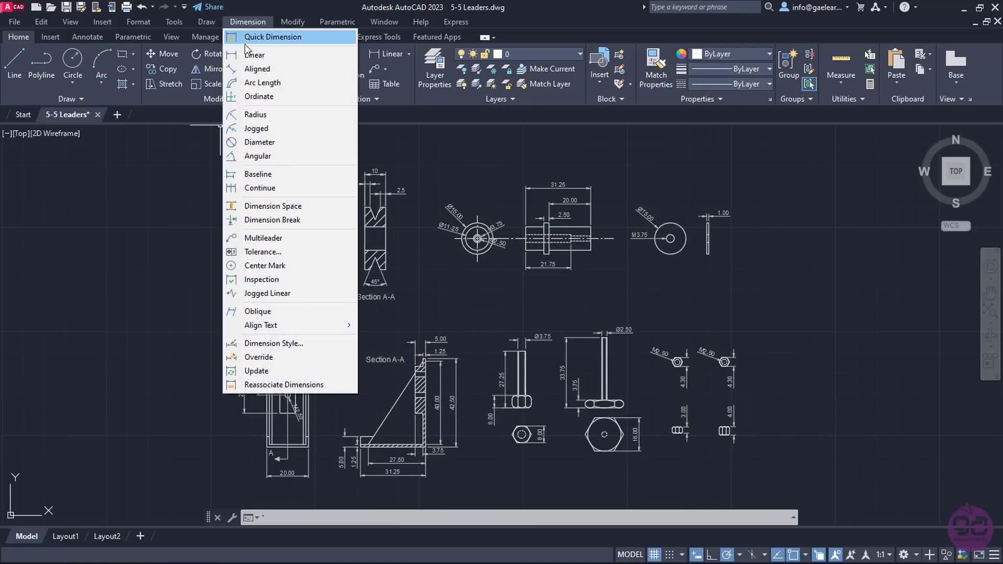
click(256, 238)
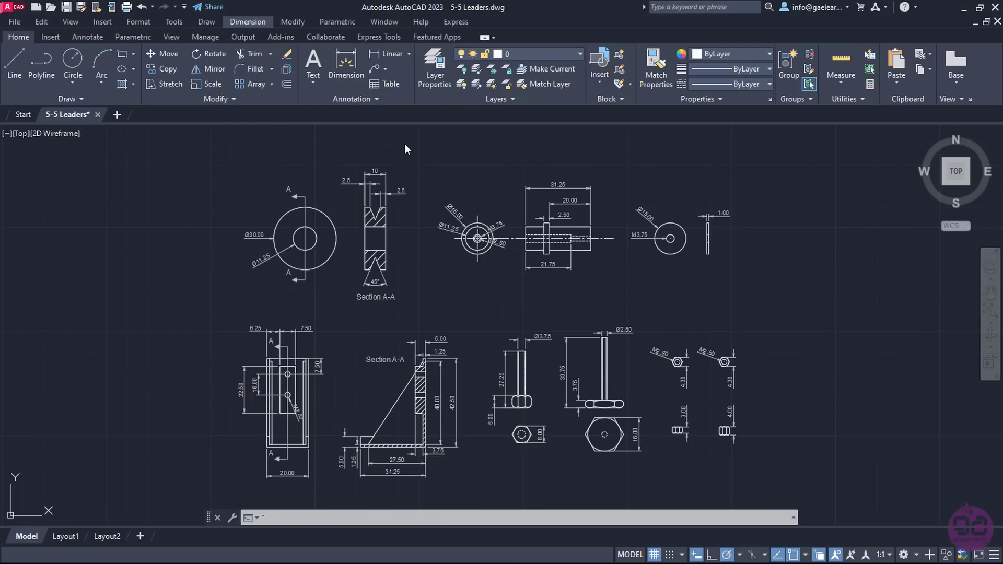
click(385, 69)
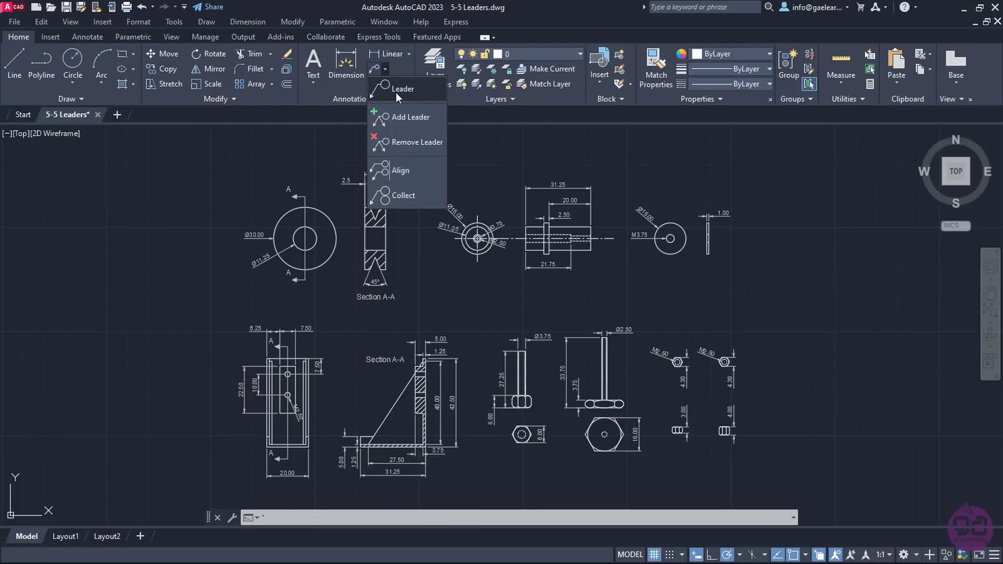
click(398, 92)
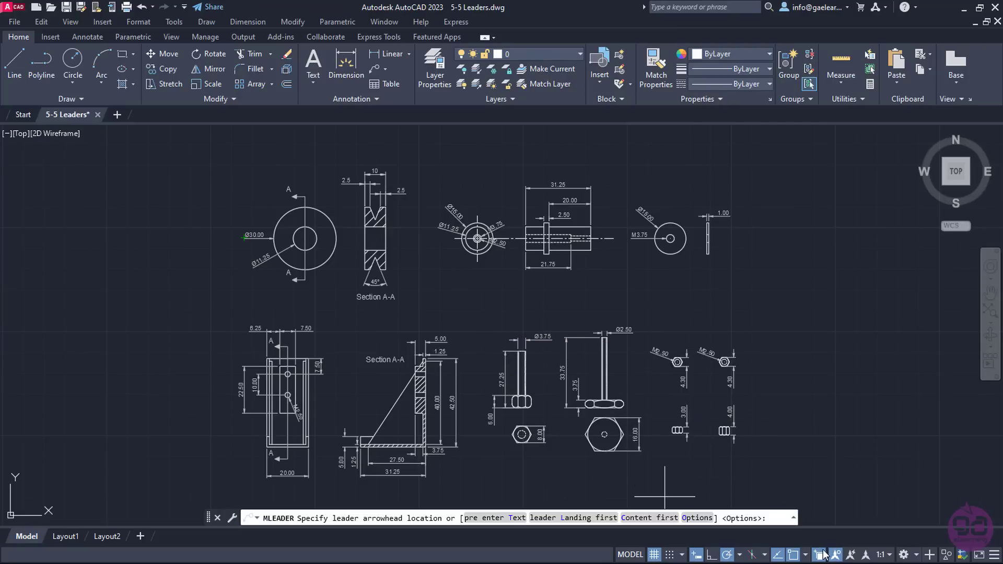
click(806, 554)
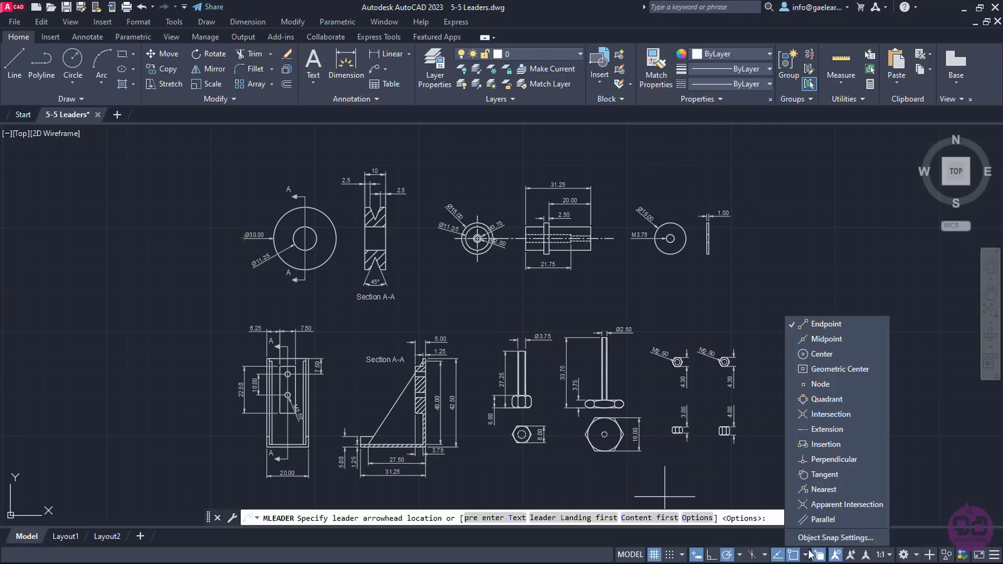
click(814, 493)
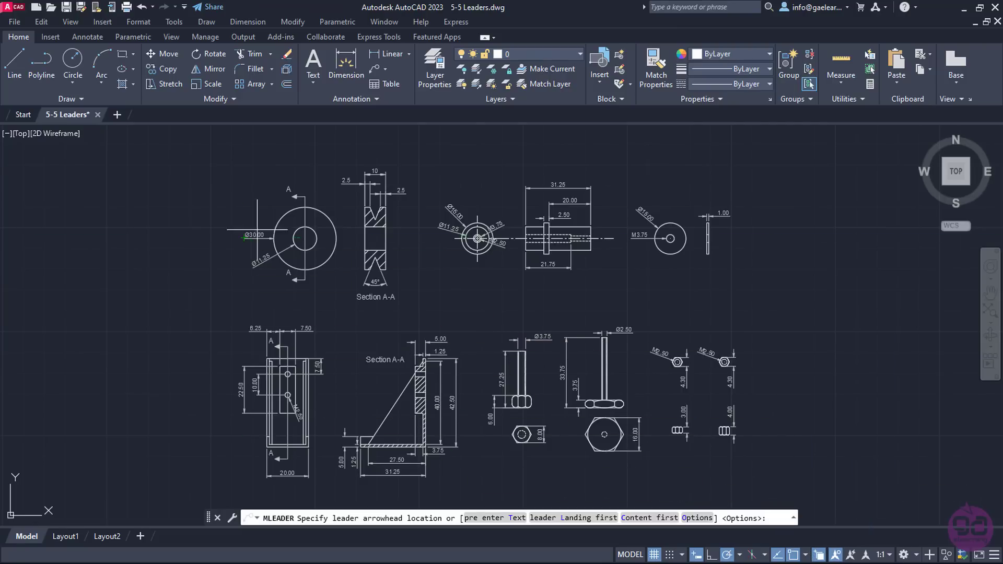
Anchor the leader on the pulley's outer circle, land it above left, and enter 'Pulley'.
click(283, 216)
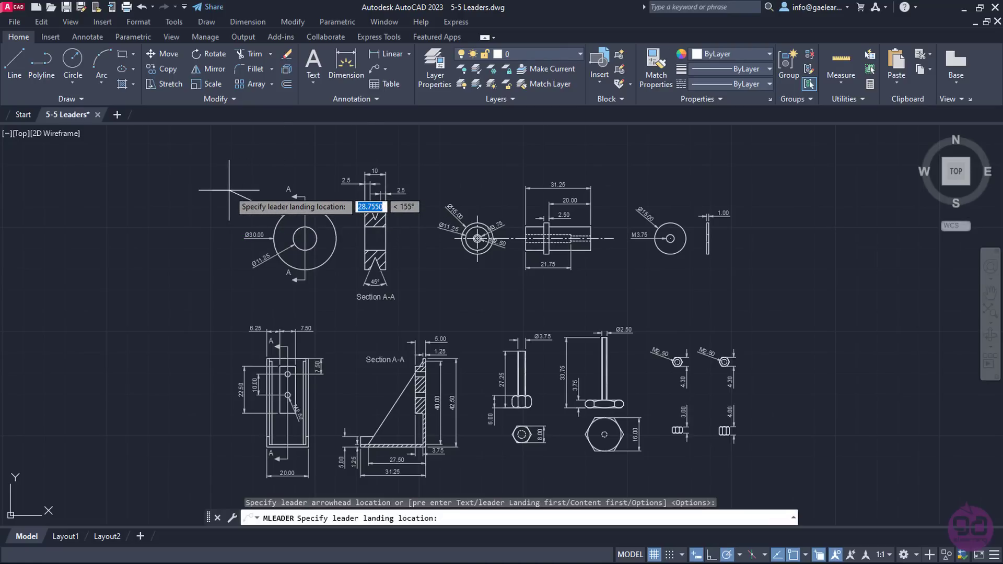
click(254, 179)
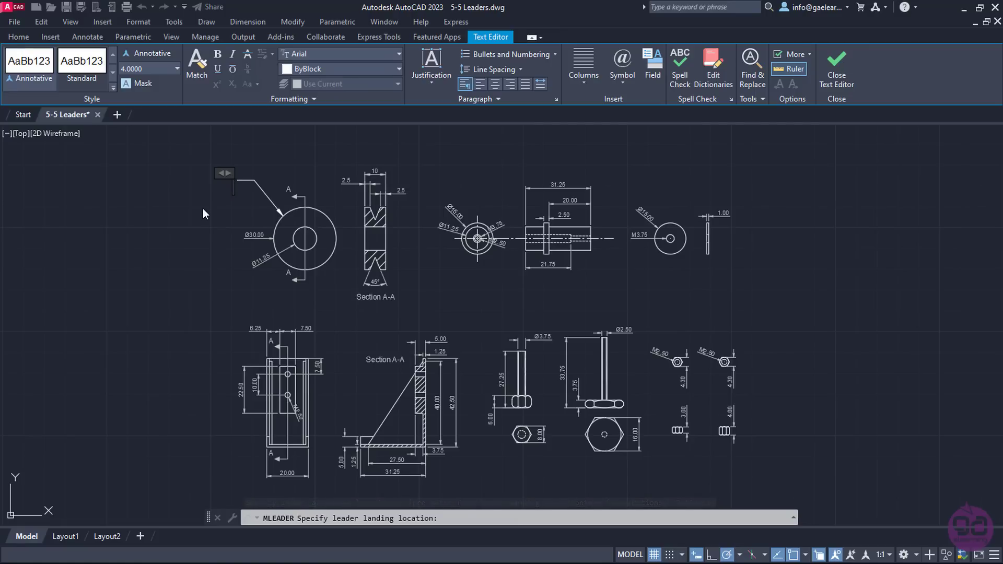
text(Pulley)
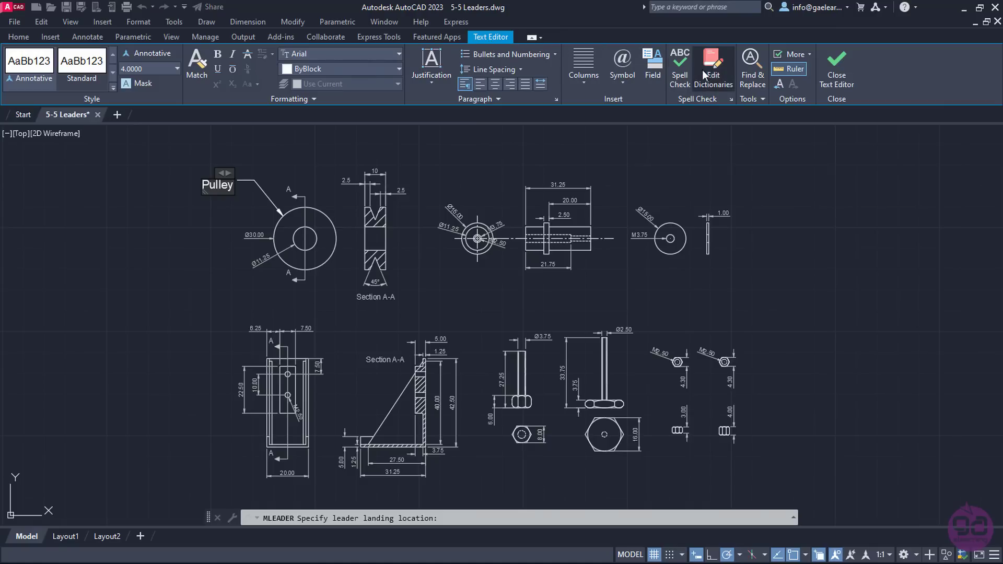
click(842, 69)
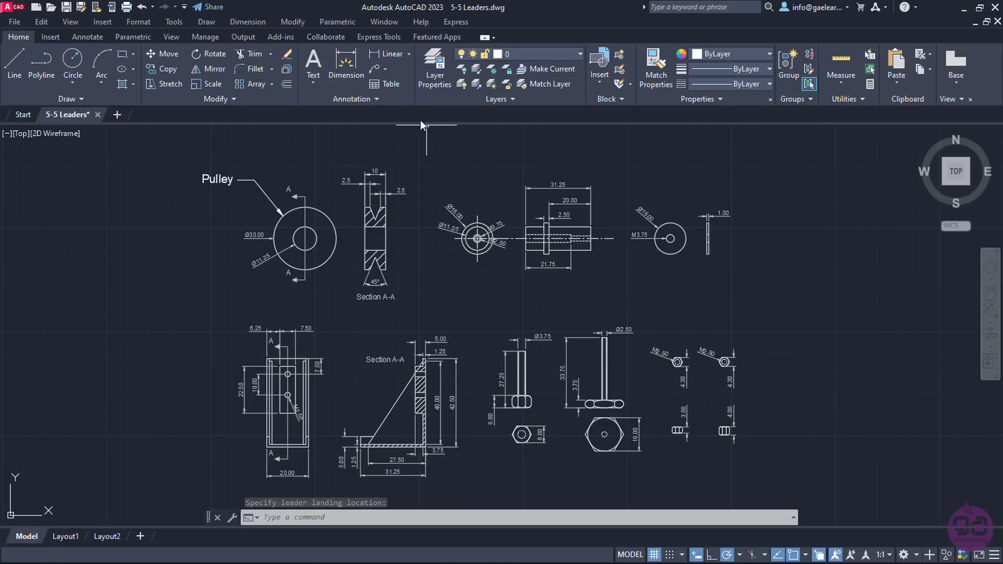
Add a 'Bushing' leader pointing at the bushing's circle, landing above the view.
click(374, 69)
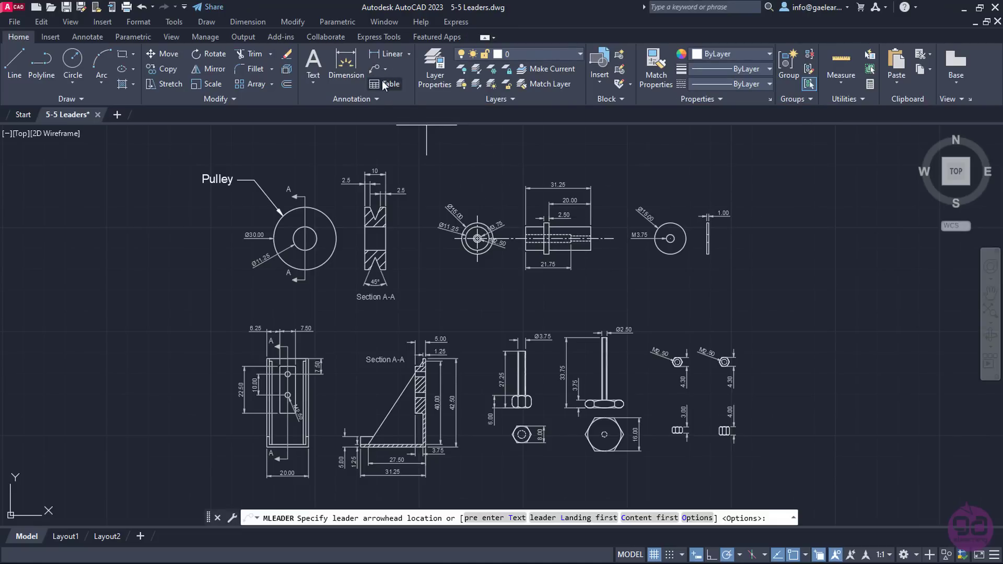
click(484, 224)
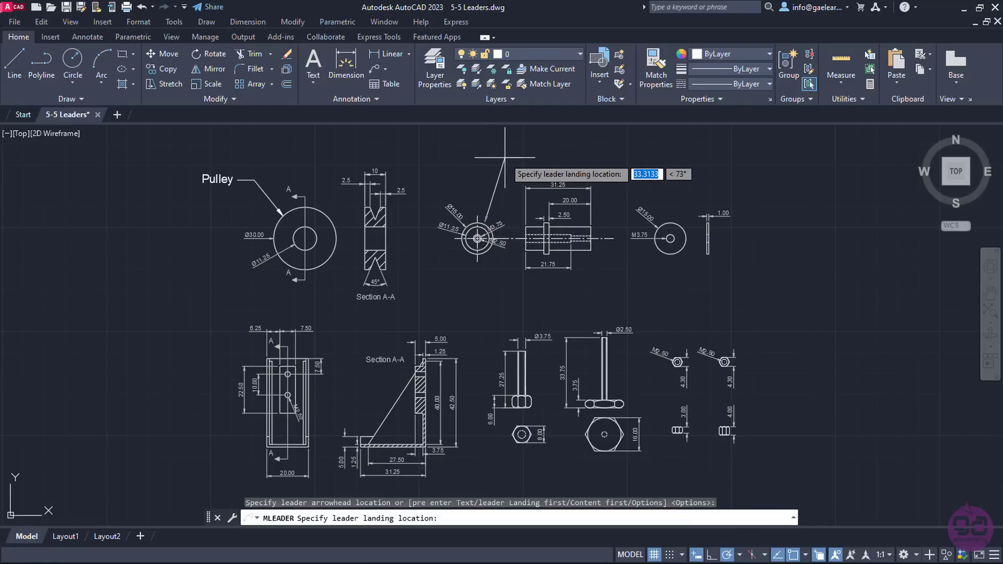
click(504, 157)
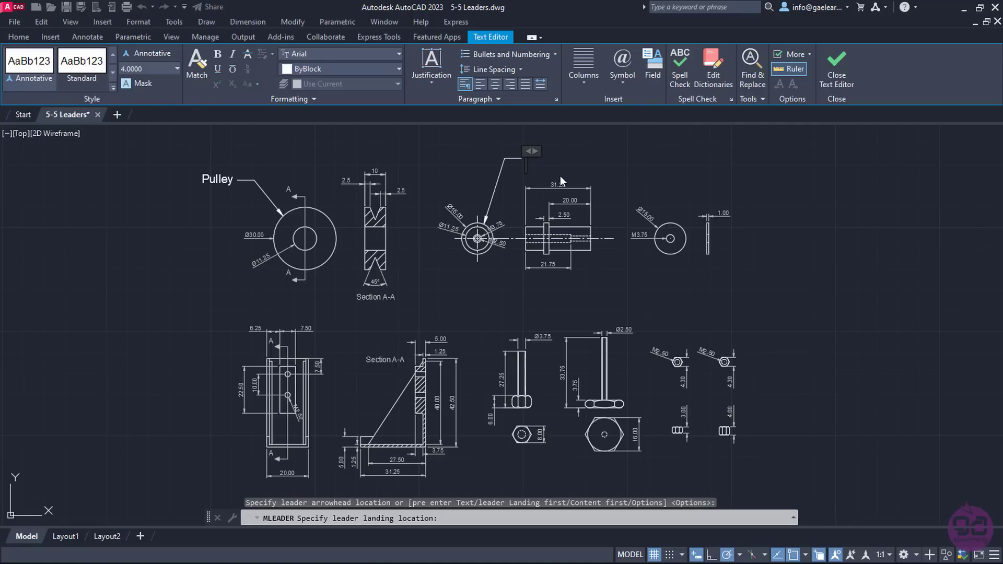
text(Bushing)
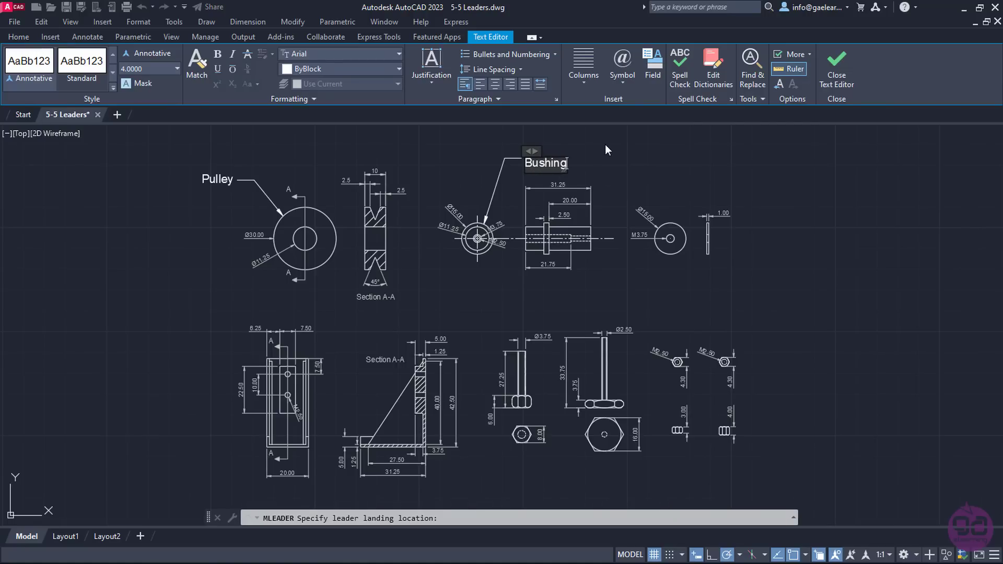
click(836, 62)
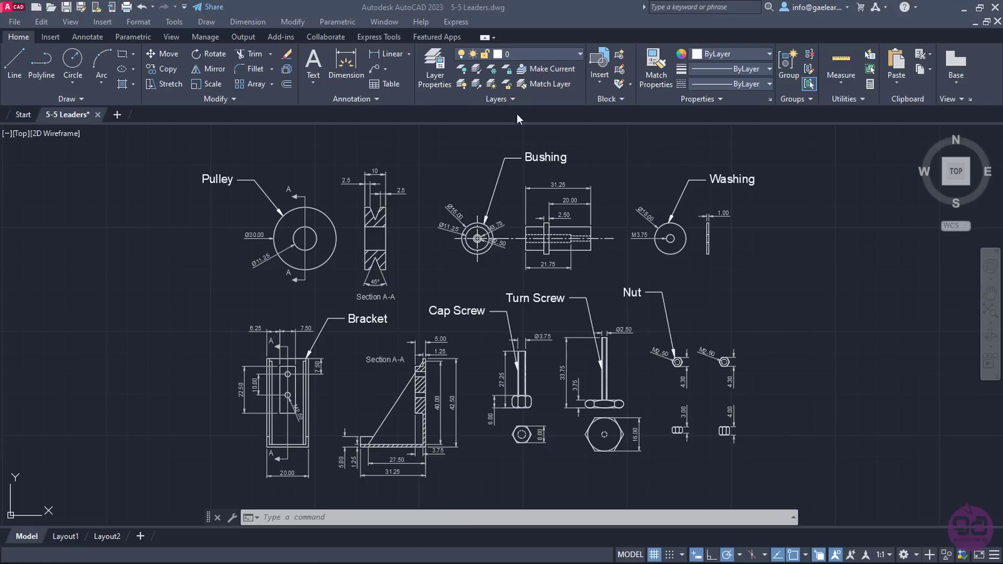
Add a second leader to the Nut label pointing at the right-hand nut.
click(386, 69)
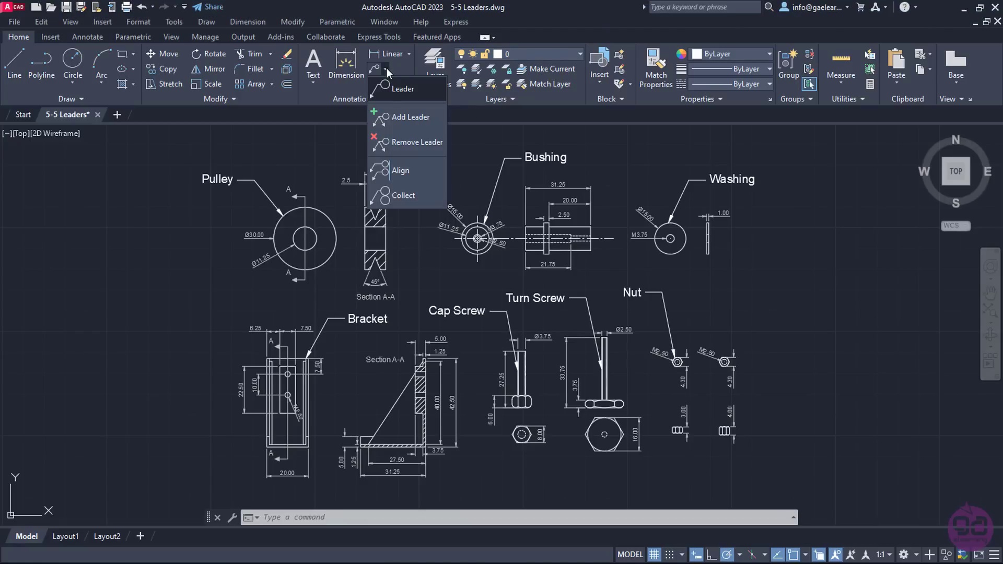
click(415, 123)
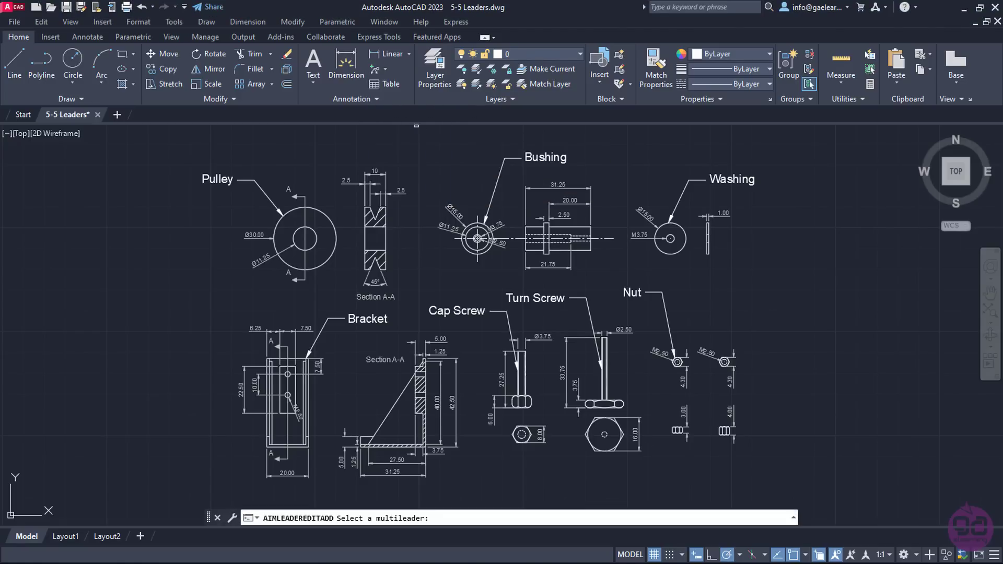
click(667, 314)
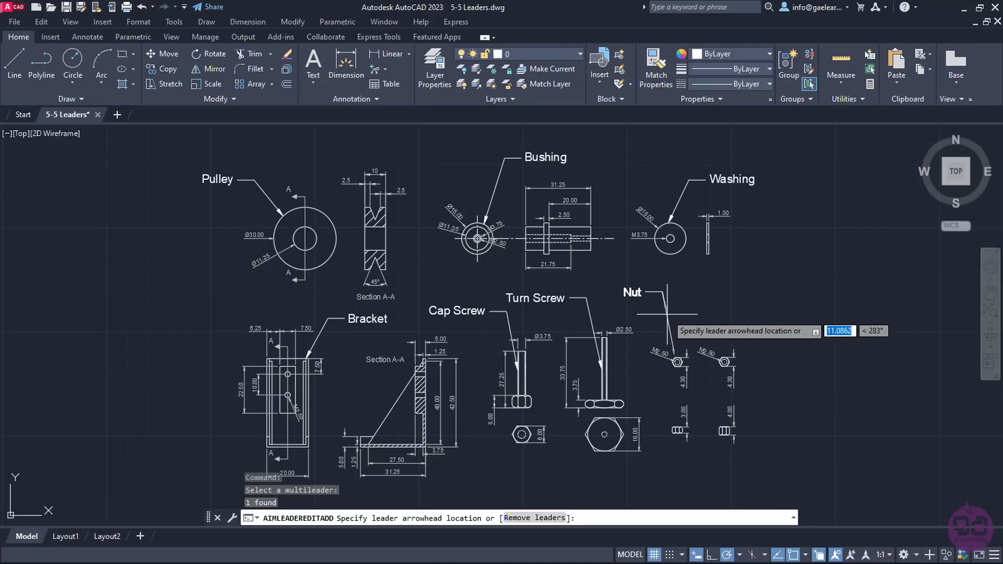
click(722, 357)
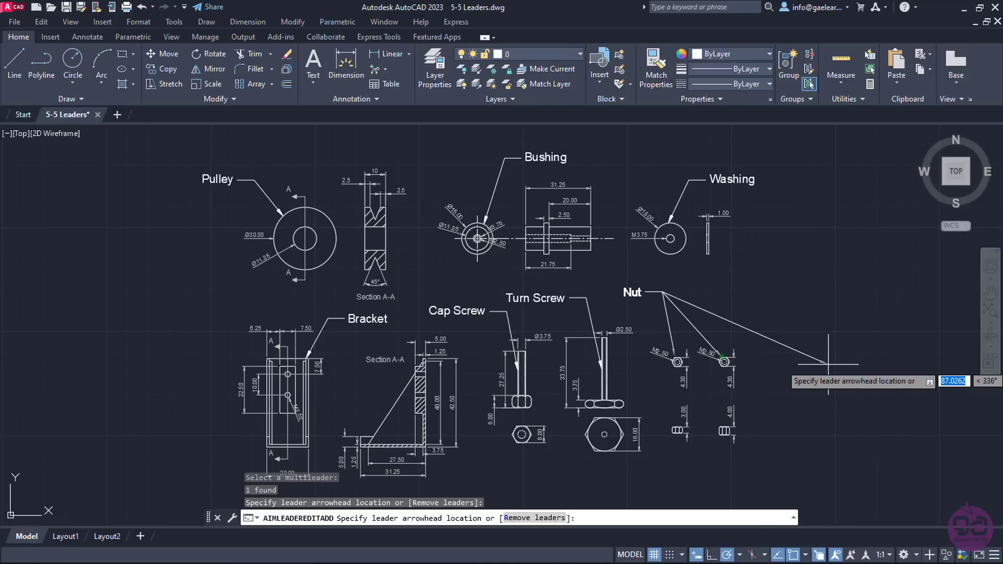
Move the Nut label's landing right and down to sit centred between both nuts.
key(Escape)
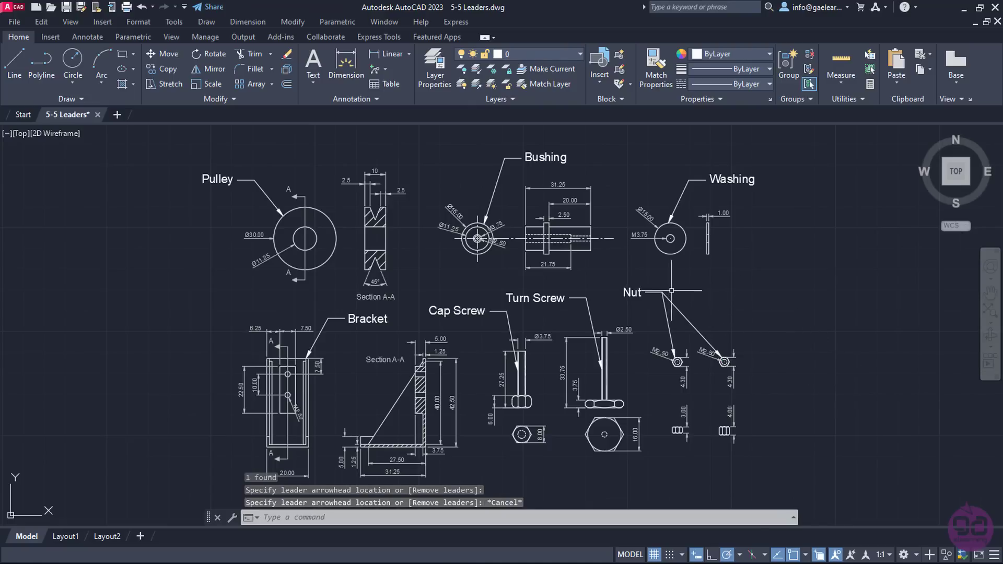
click(669, 290)
click(661, 291)
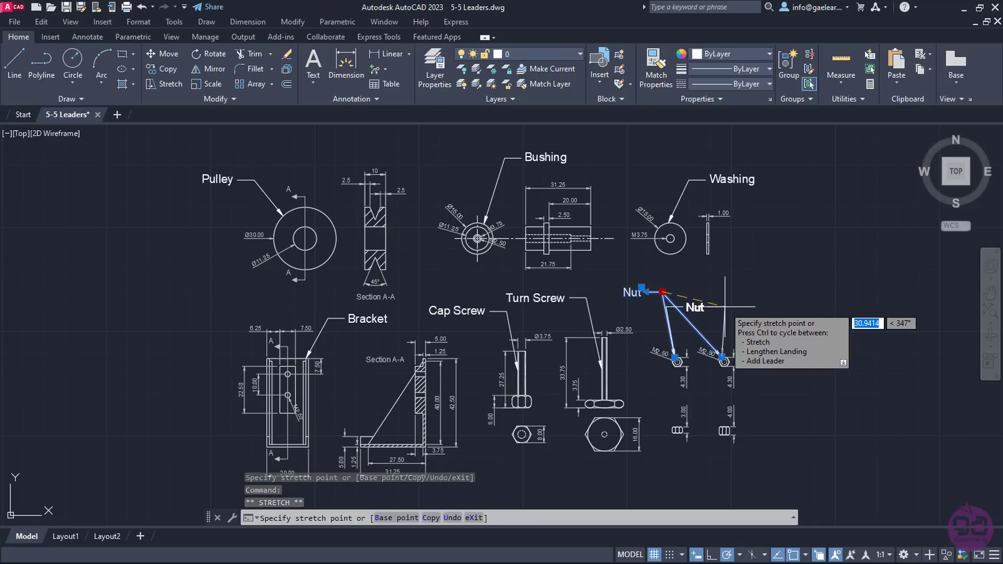
click(729, 291)
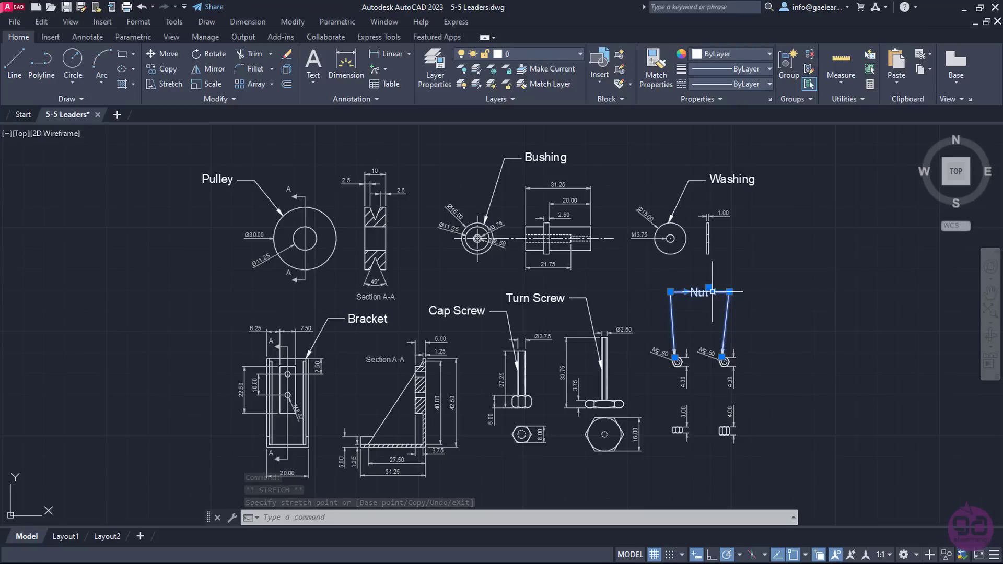
click(709, 287)
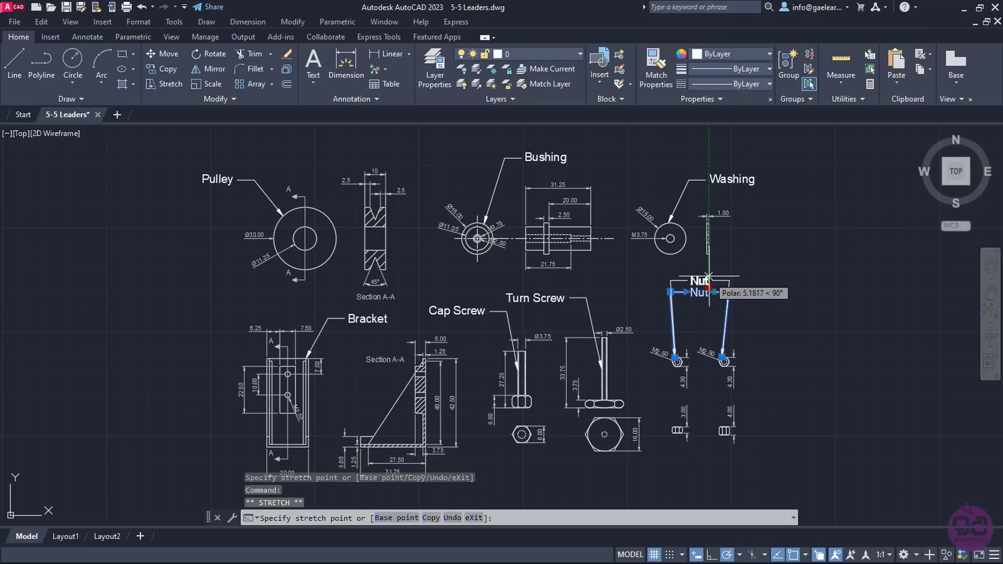
click(708, 316)
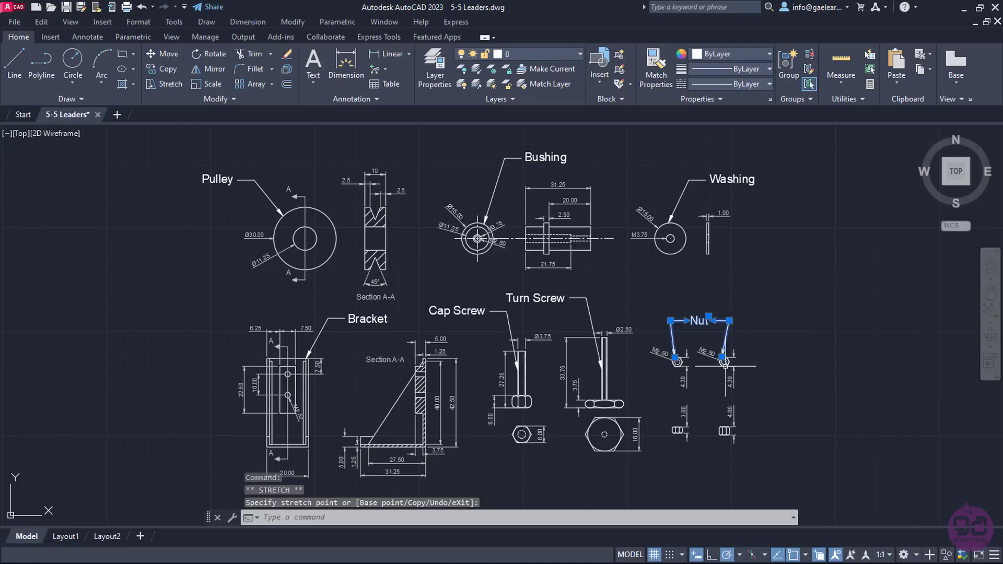
Reposition the right leader's arrowhead onto the right-hand nut.
click(723, 356)
key(Down)
click(727, 358)
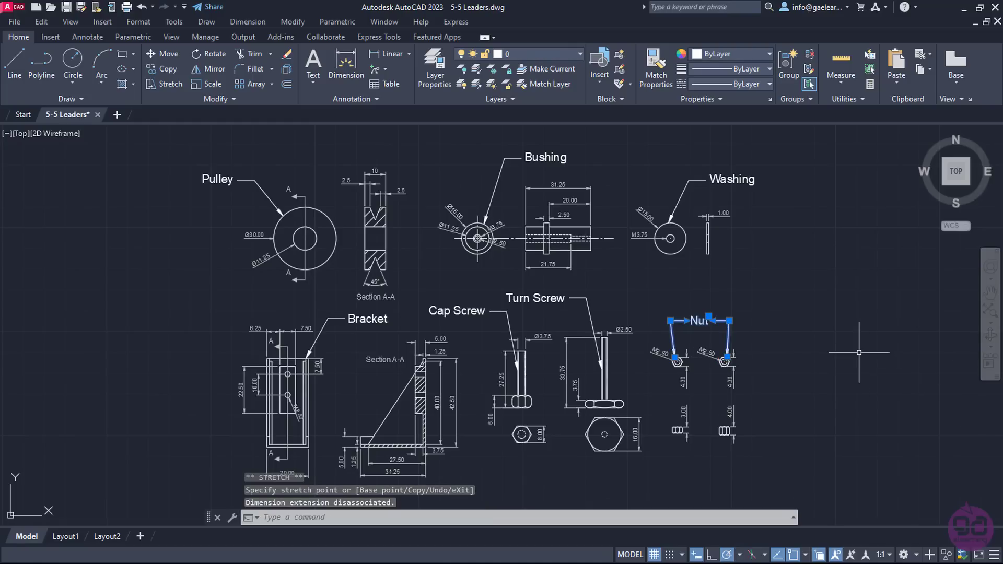
key(Escape)
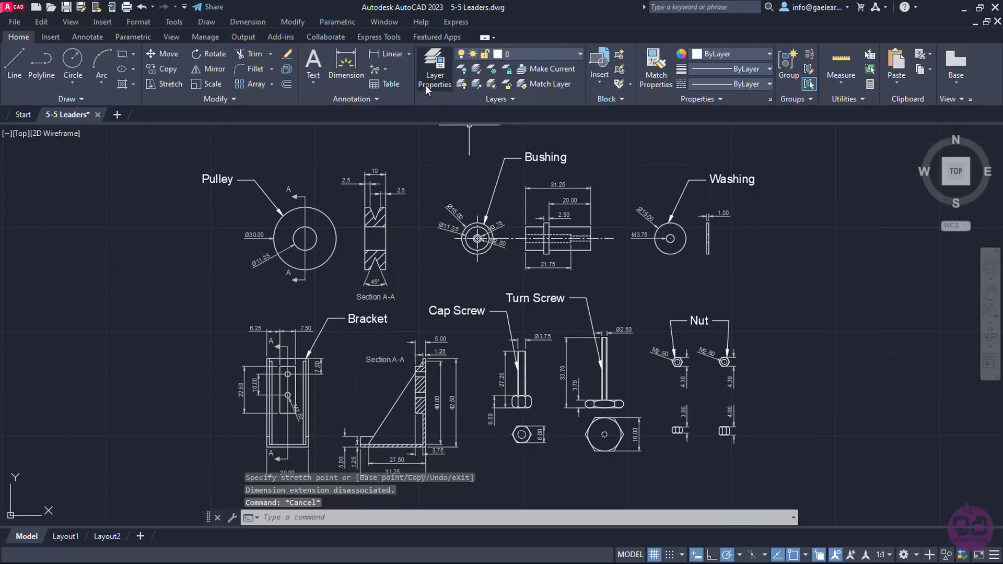
click(386, 68)
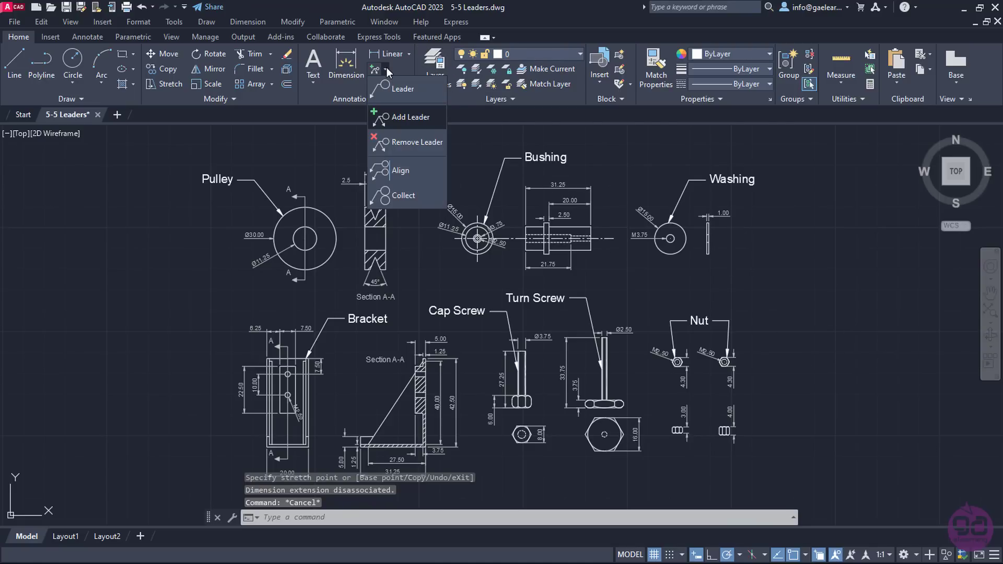
click(419, 149)
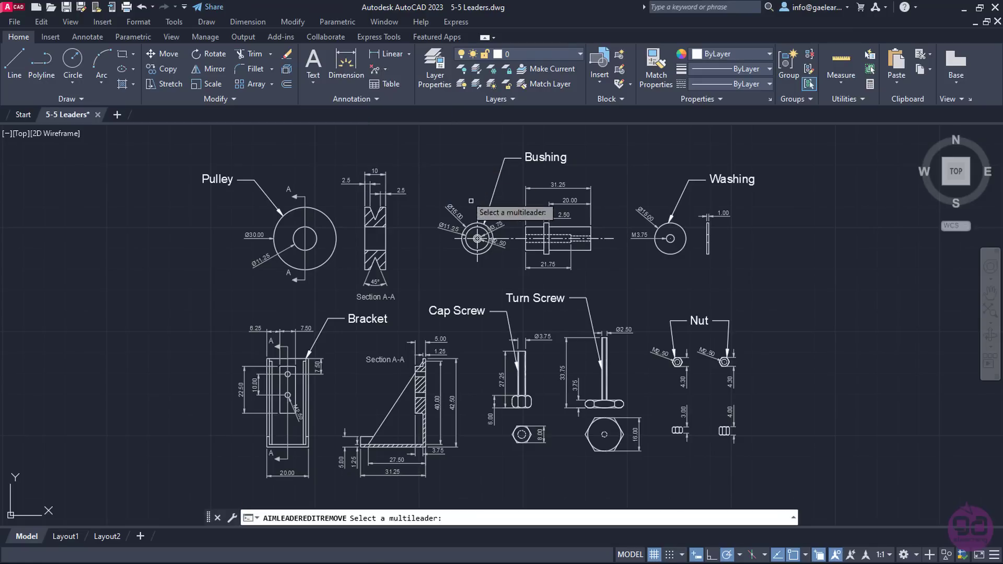
click(728, 336)
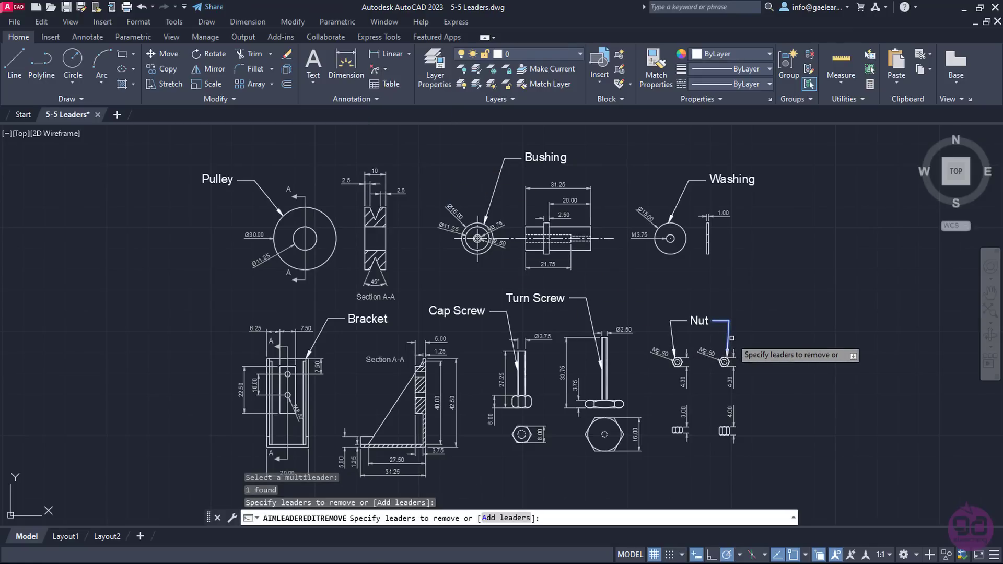
click(731, 338)
key(Return)
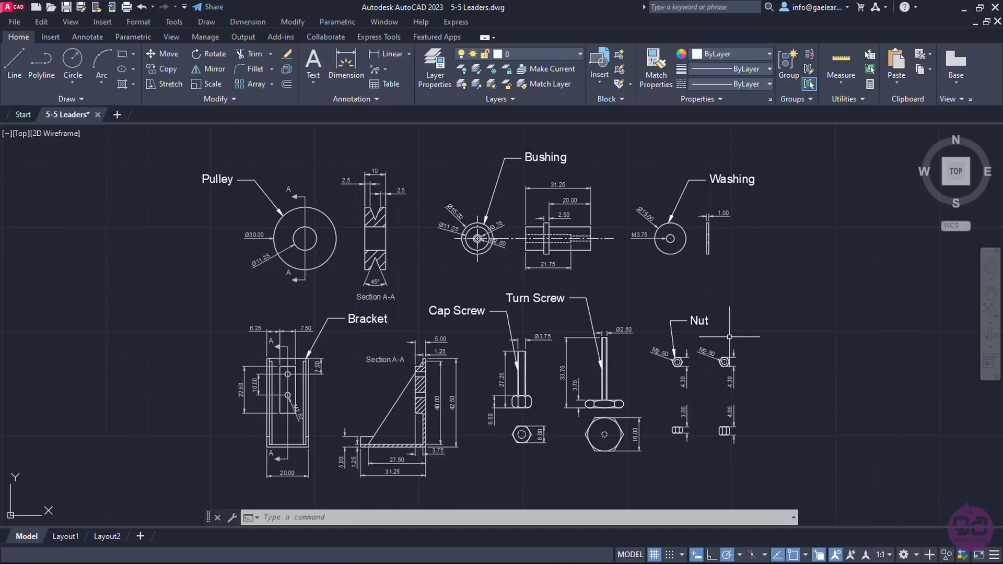
click(141, 7)
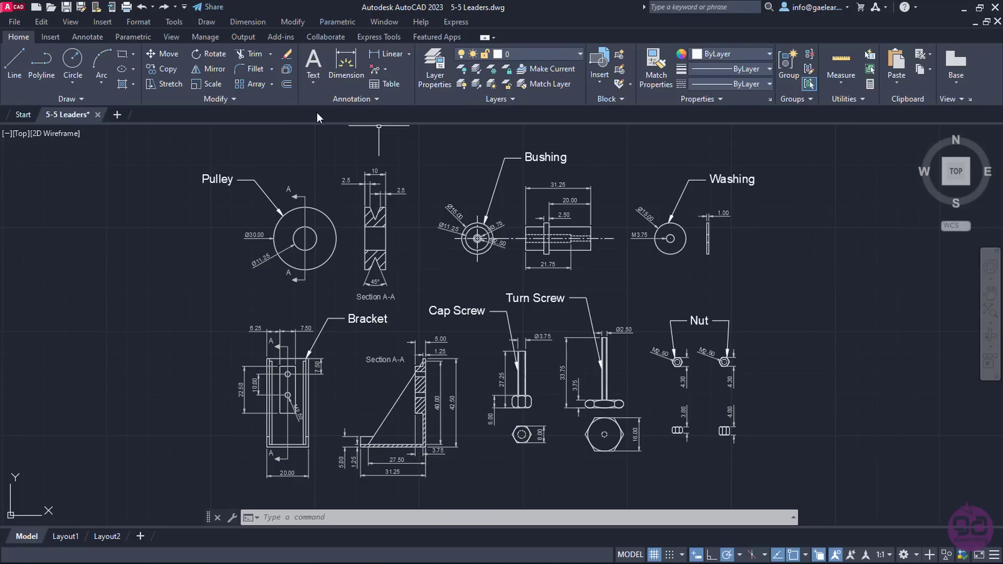
Open the Multileader Style Manager from the Annotation panel slide-out.
click(138, 22)
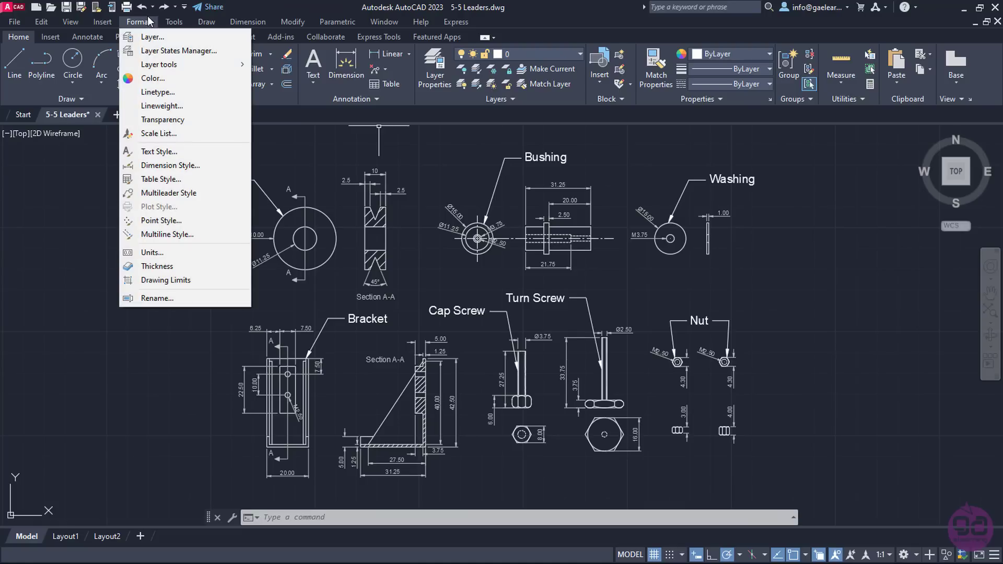
click(201, 197)
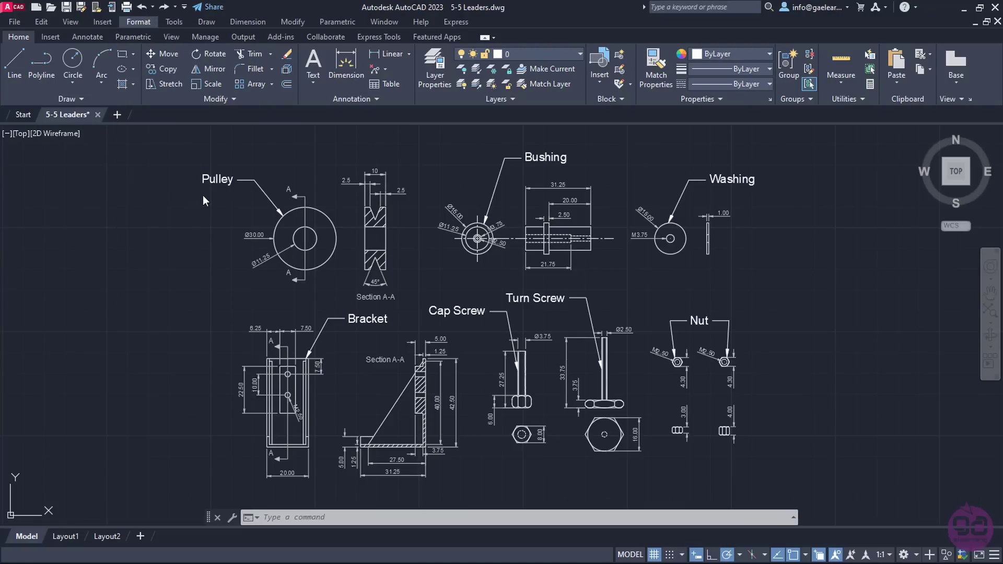
click(352, 102)
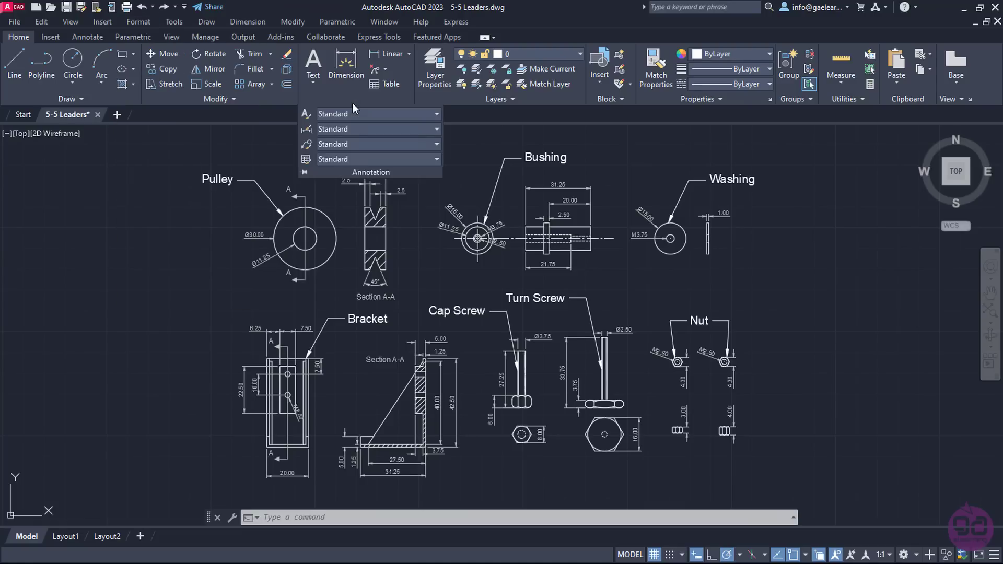
click(305, 147)
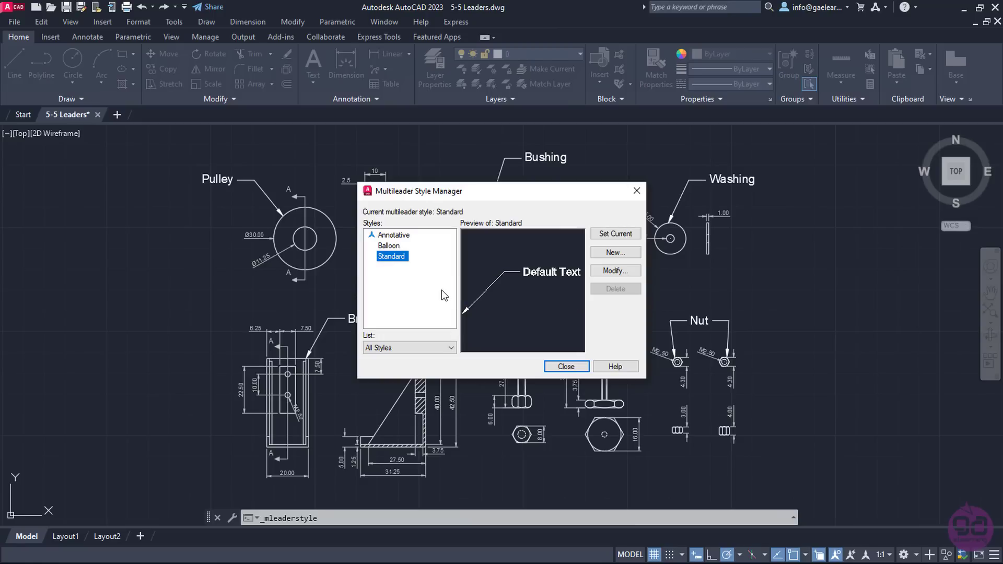
Modify the Standard style's leaders: Spline type, Cyan colour, Open arrowhead, size 2.5.
click(601, 272)
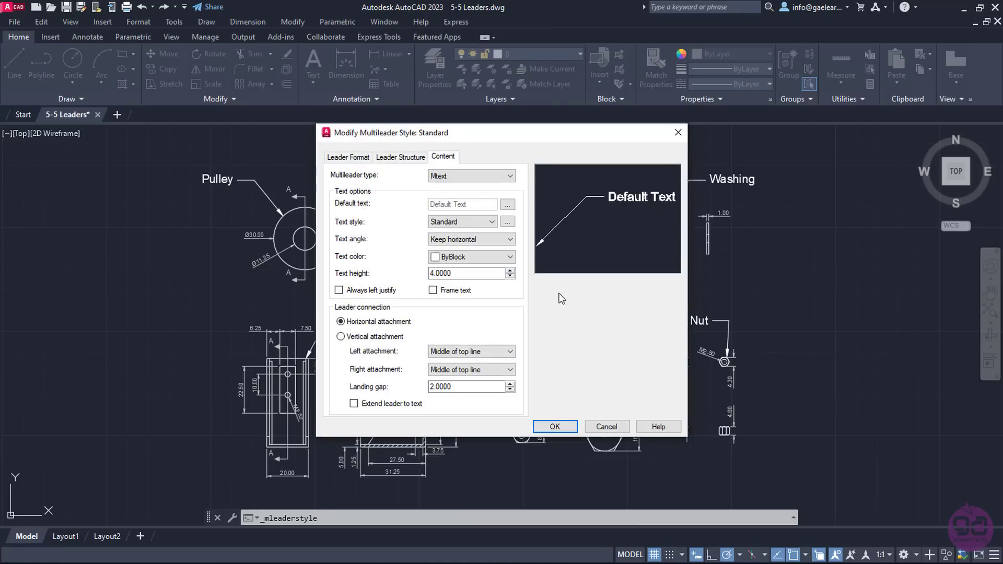
click(348, 157)
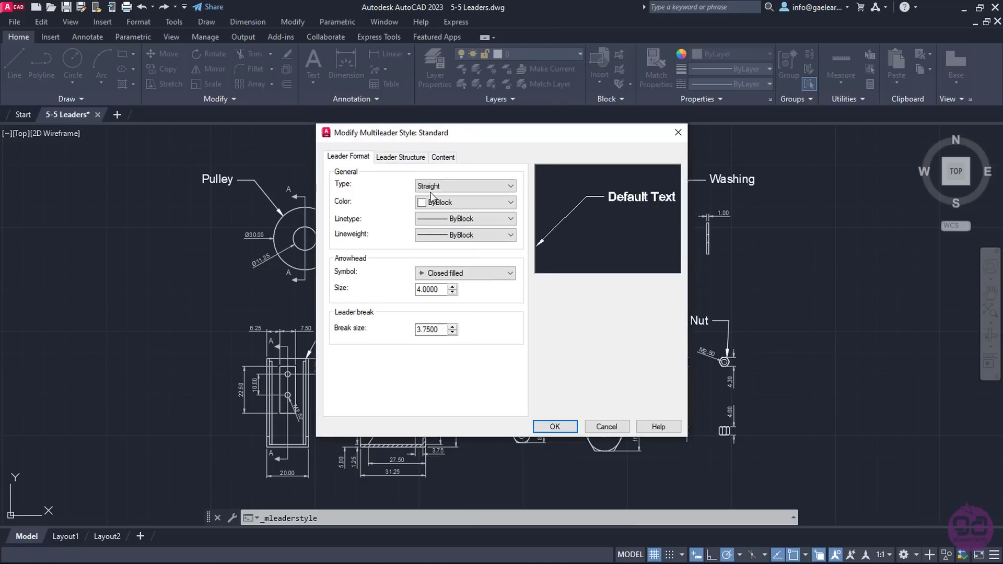
click(479, 188)
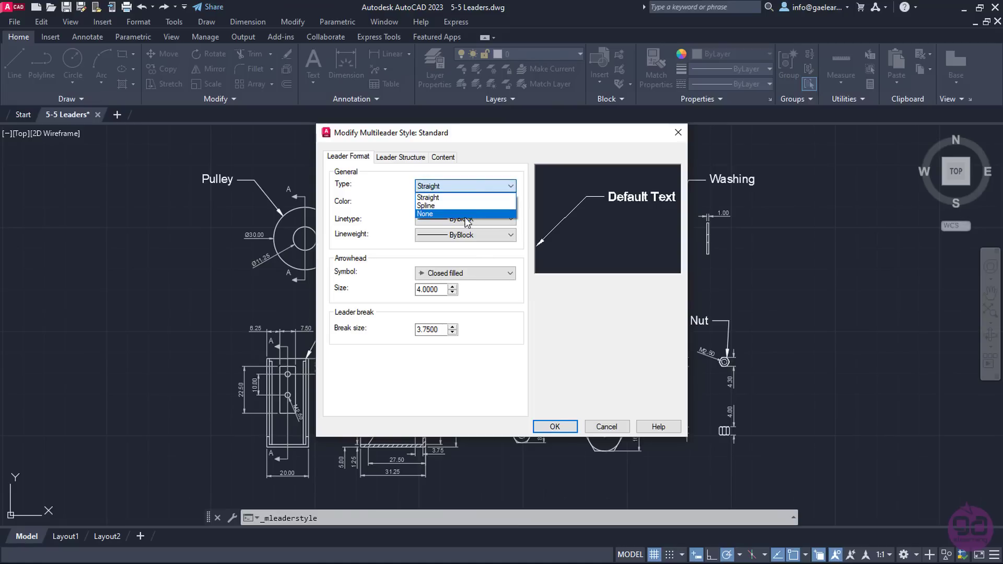
click(437, 206)
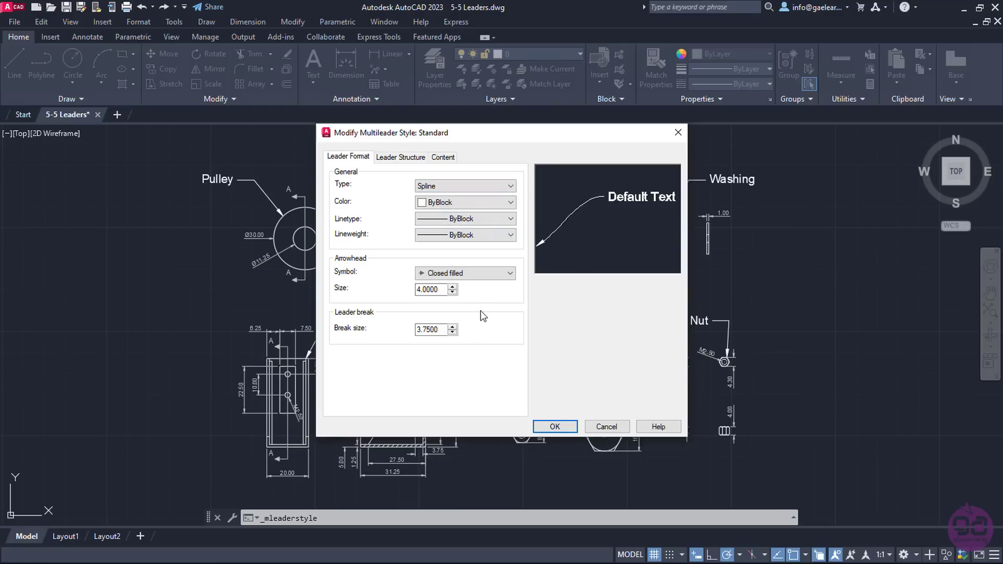
click(508, 203)
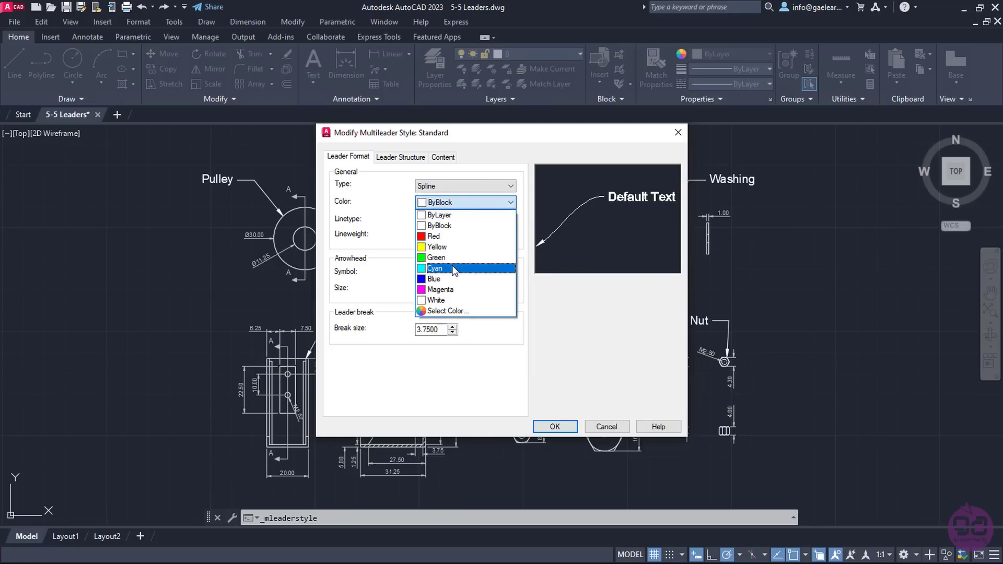
click(488, 268)
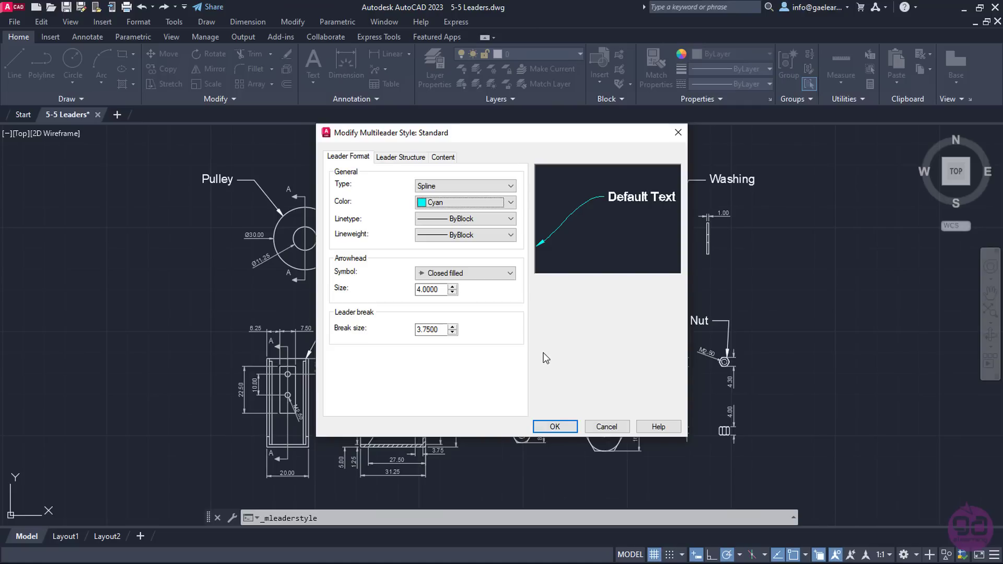
click(474, 275)
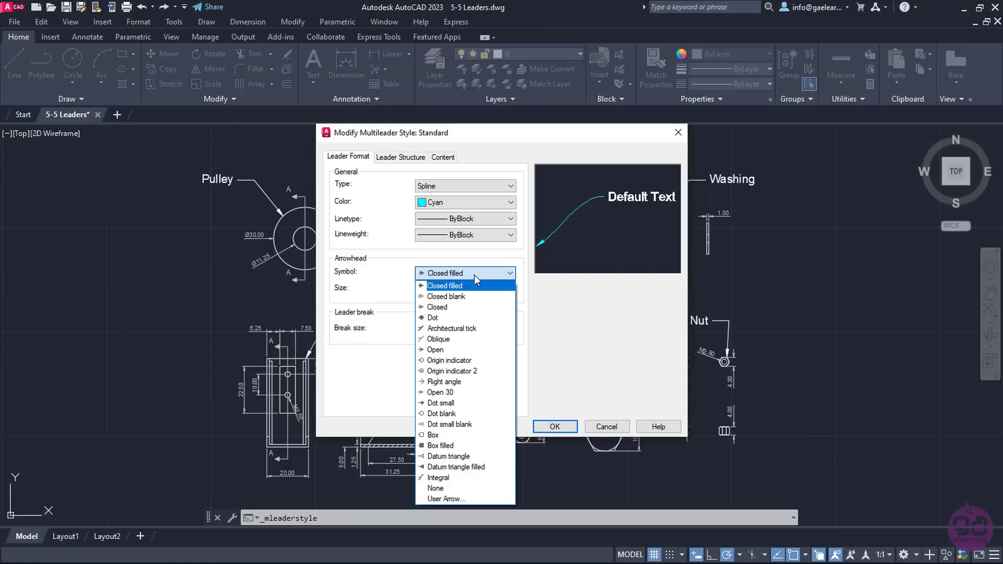
click(471, 350)
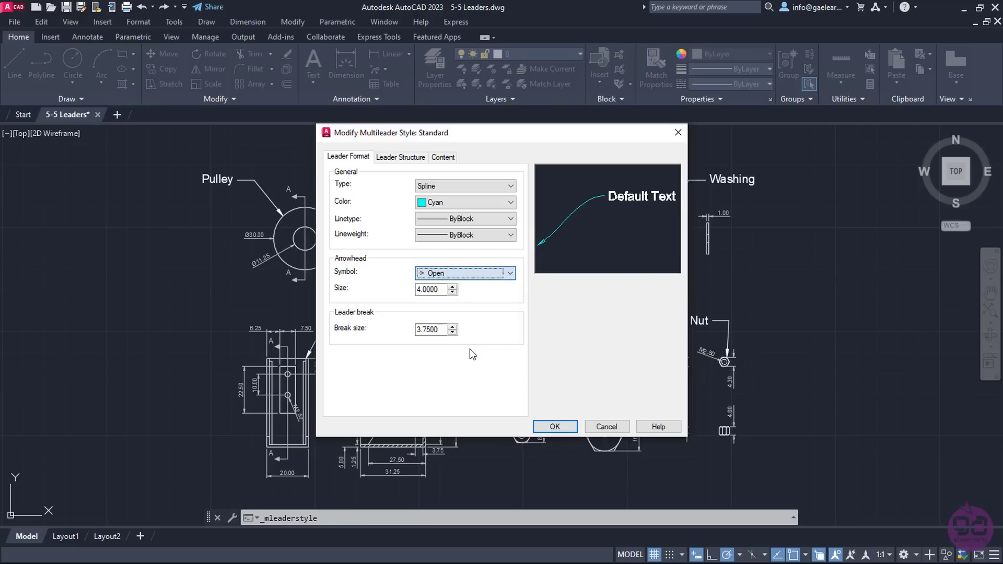
key(Tab)
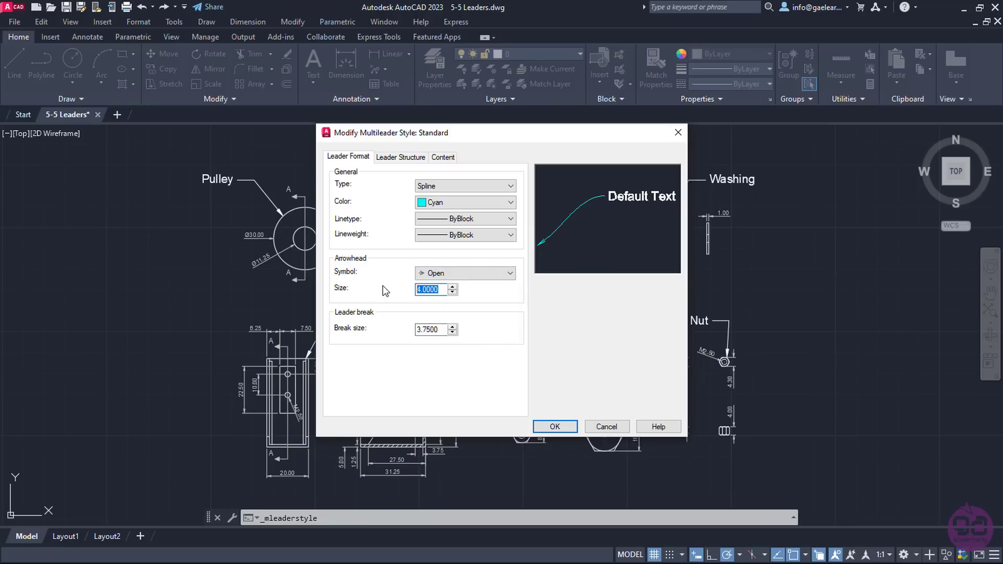
text(2.5)
Set Standard style text to Cyan, height 3, horizontal, with landing gap 1, and apply.
click(443, 157)
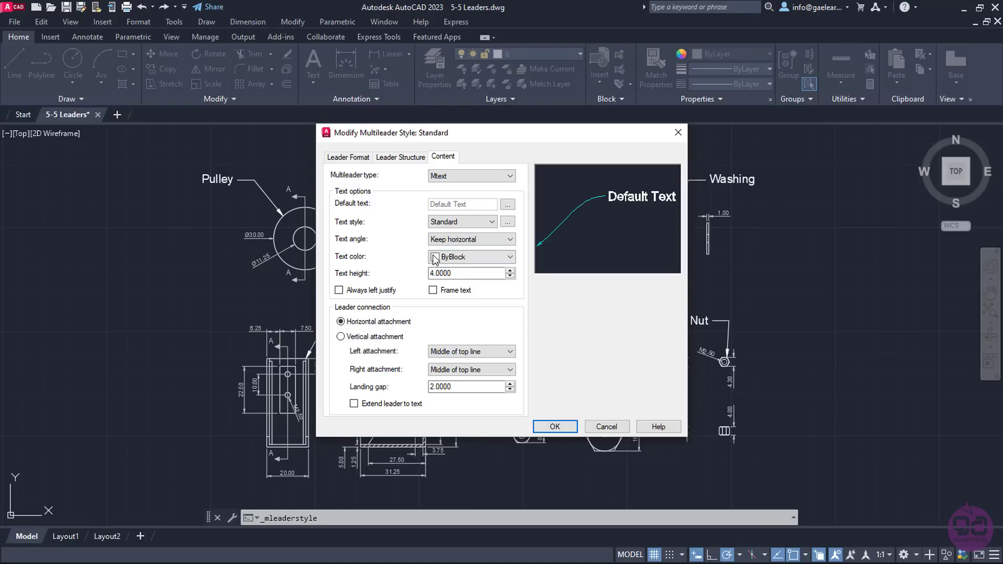
click(493, 257)
click(464, 323)
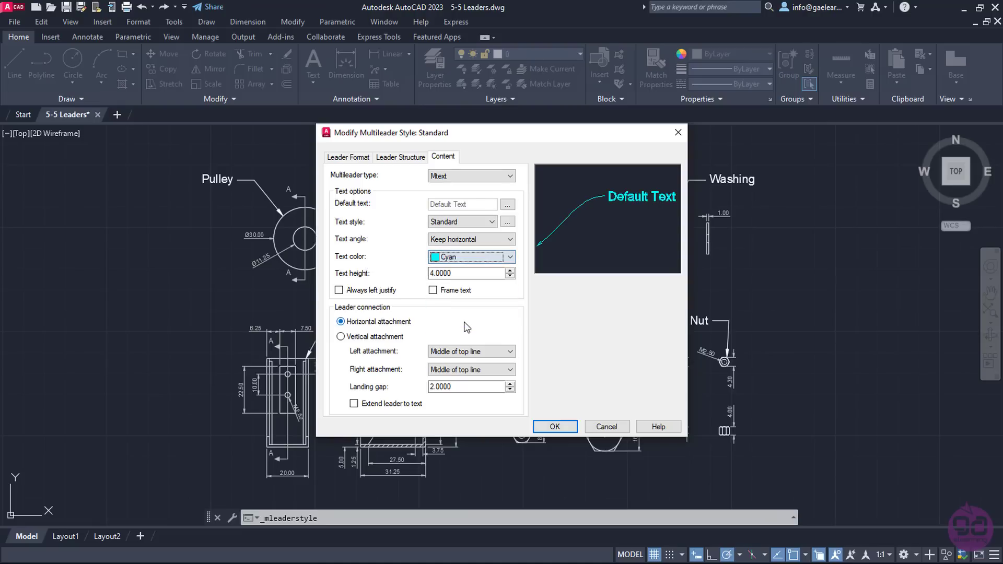
drag(462, 274, 388, 273)
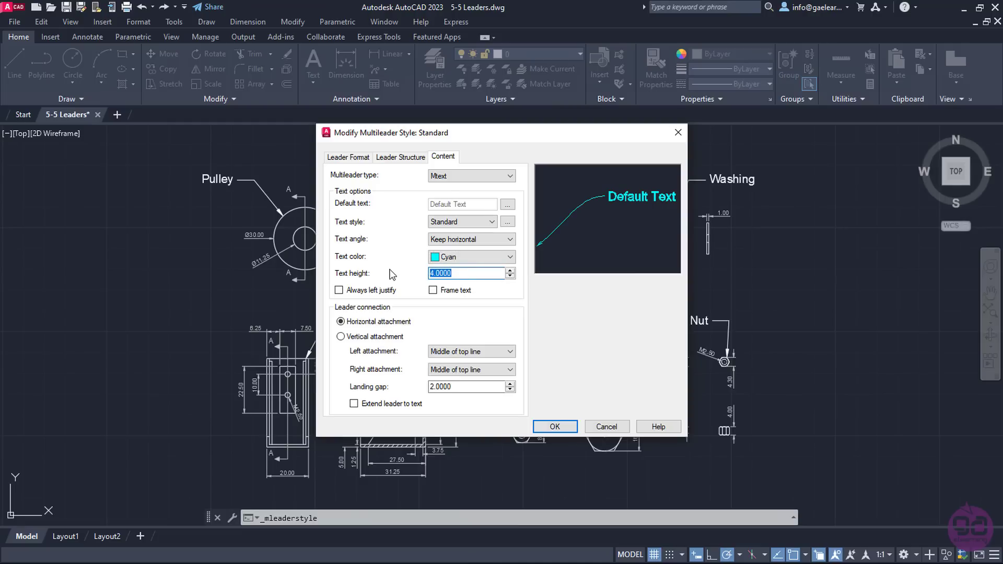
text(3)
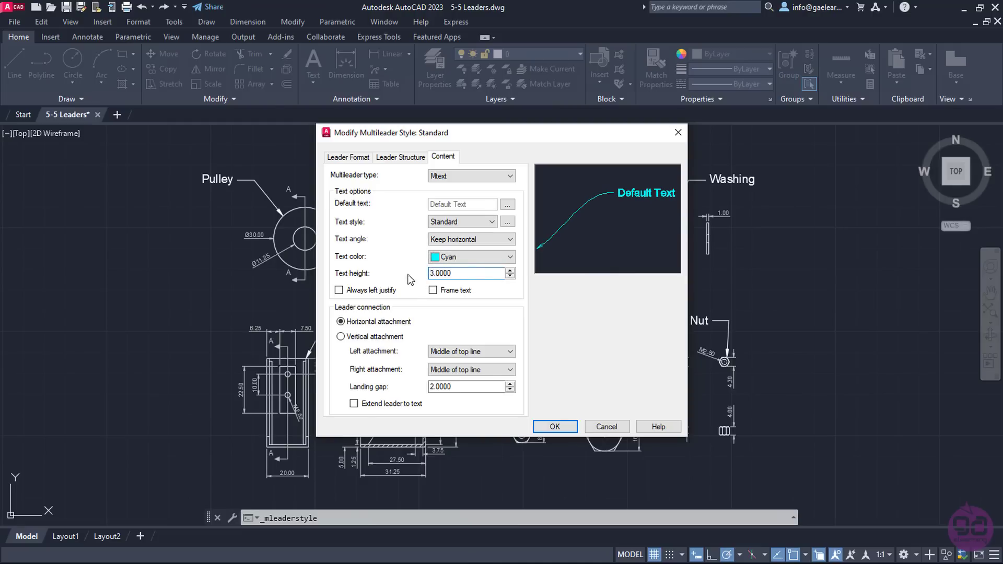
click(433, 291)
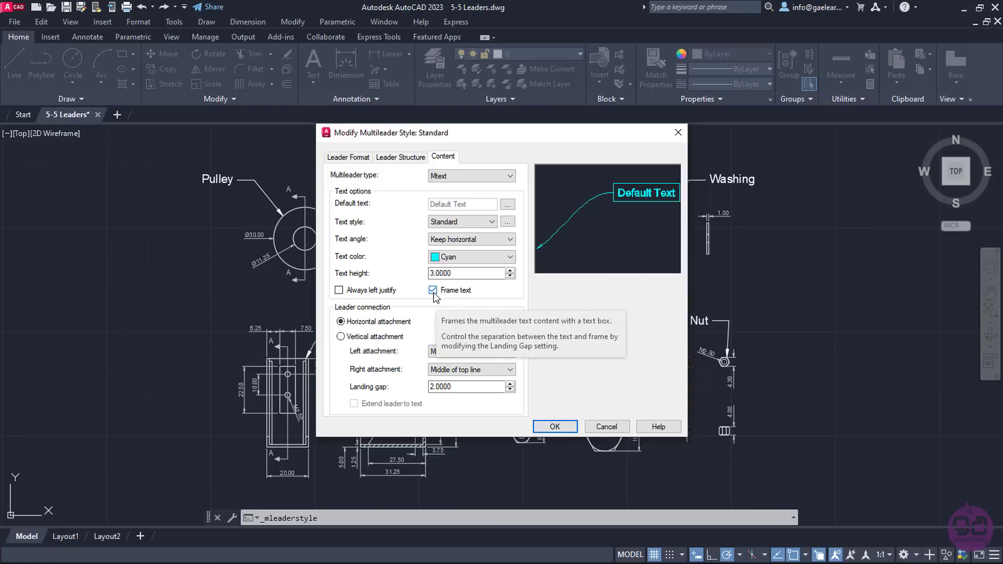
click(433, 291)
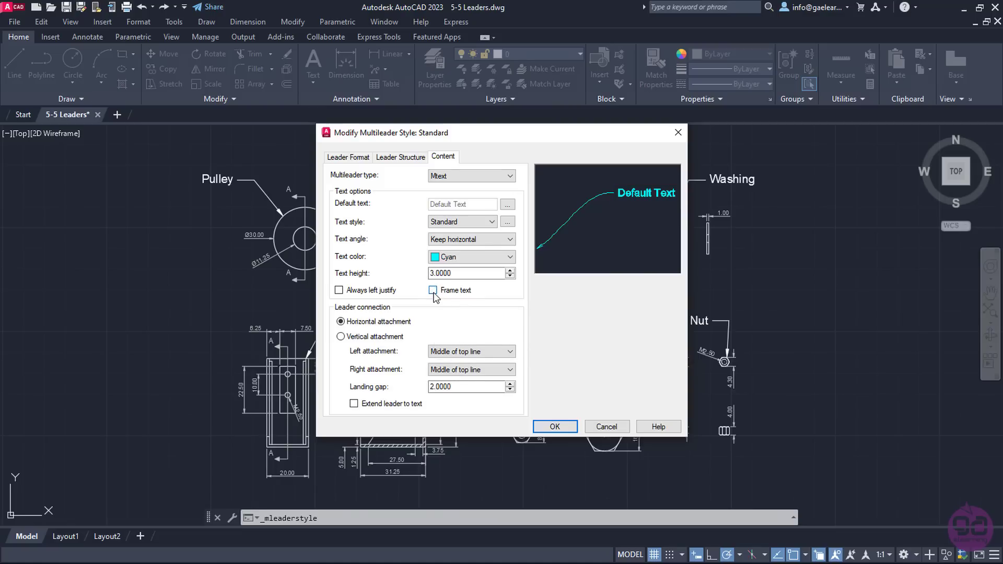
click(479, 239)
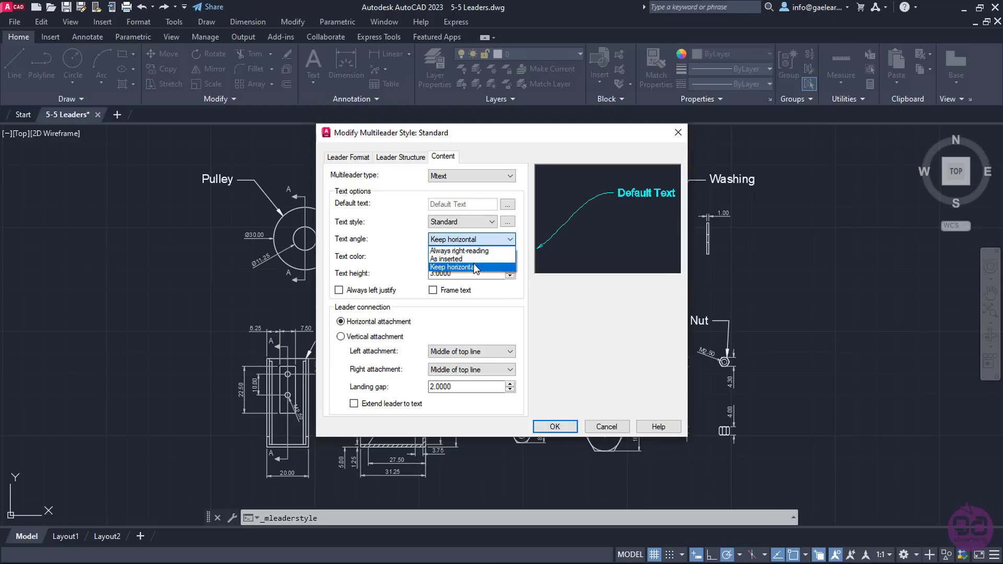
click(486, 301)
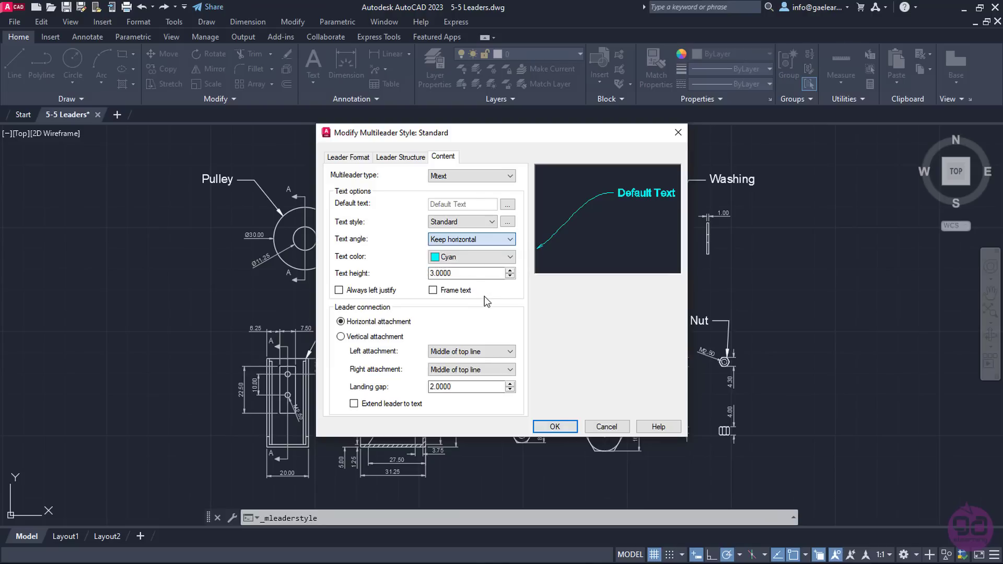
double_click(467, 386)
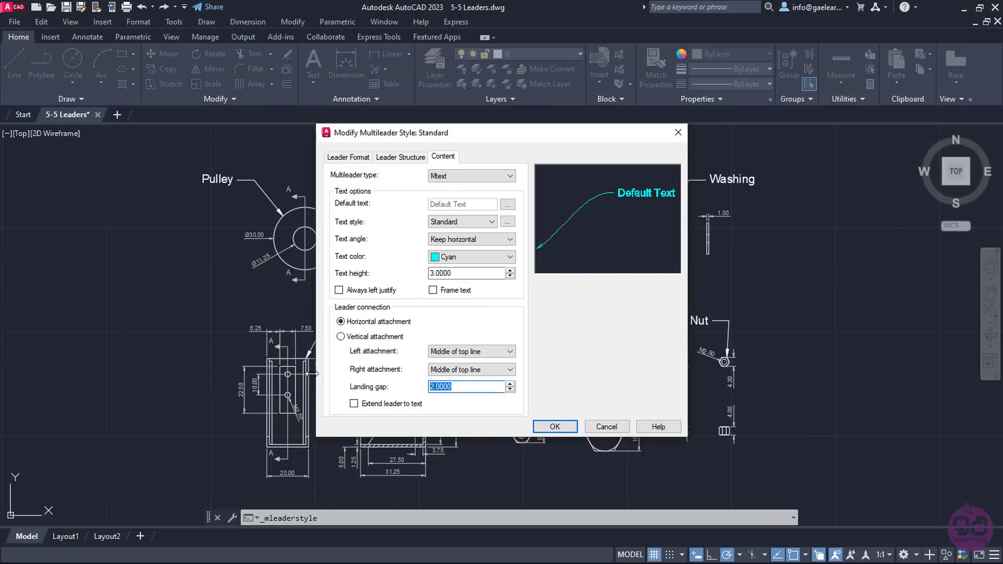
text(1)
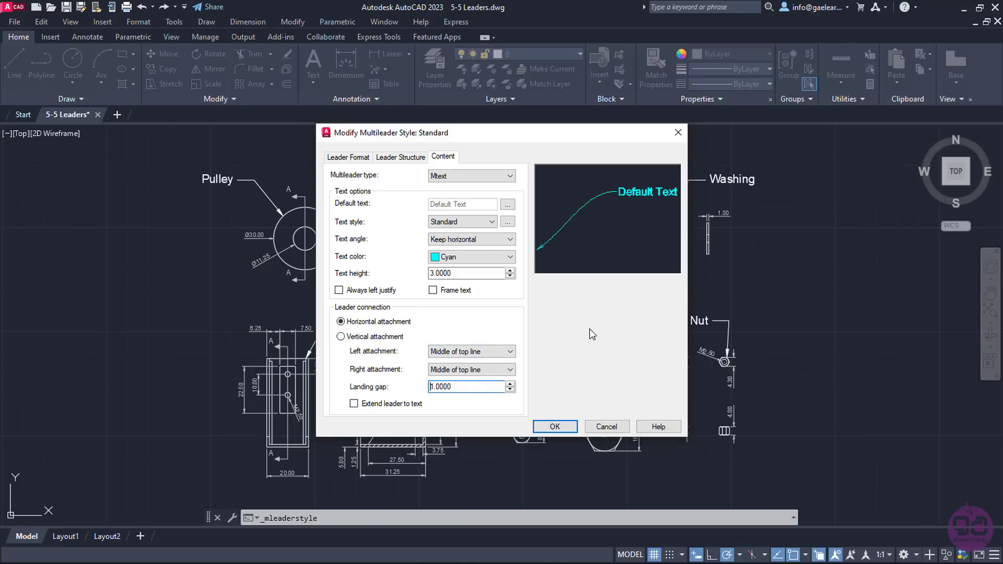
click(560, 431)
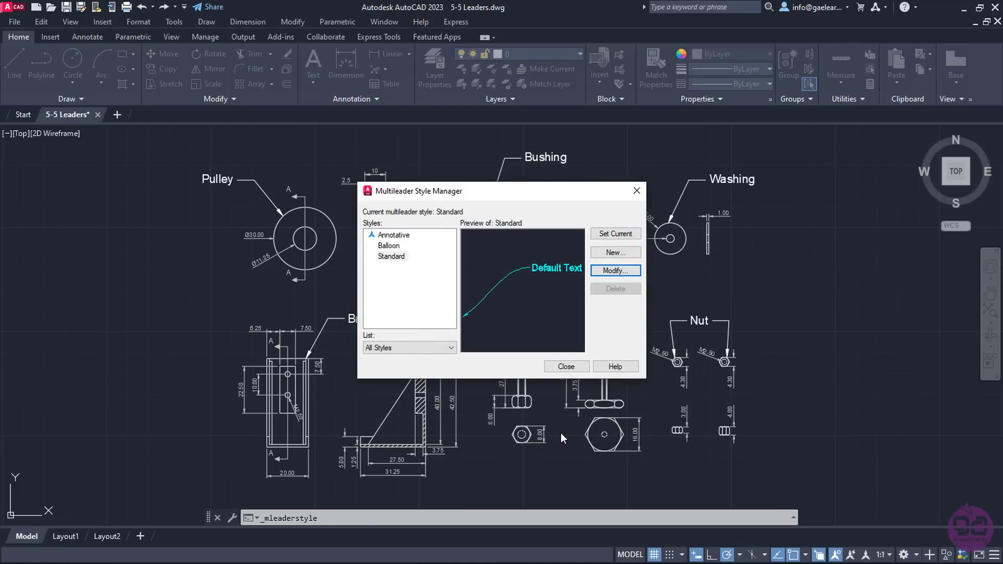
Close the style manager, then select all seven part-name leaders and delete them.
click(572, 369)
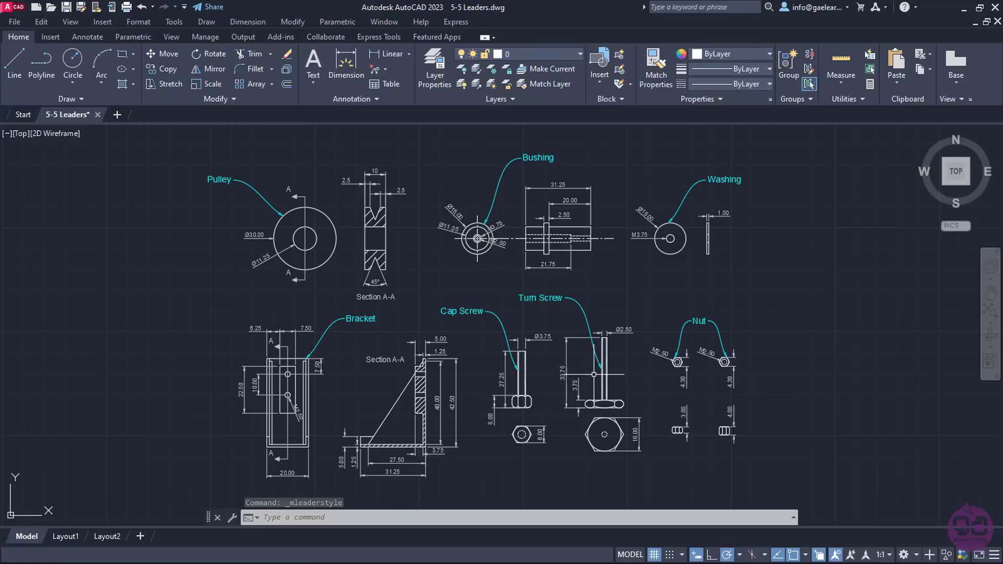
click(710, 316)
click(694, 323)
click(617, 295)
click(433, 327)
click(484, 293)
click(360, 328)
click(304, 360)
click(763, 142)
click(665, 224)
click(520, 156)
click(270, 173)
click(245, 167)
key(Delete)
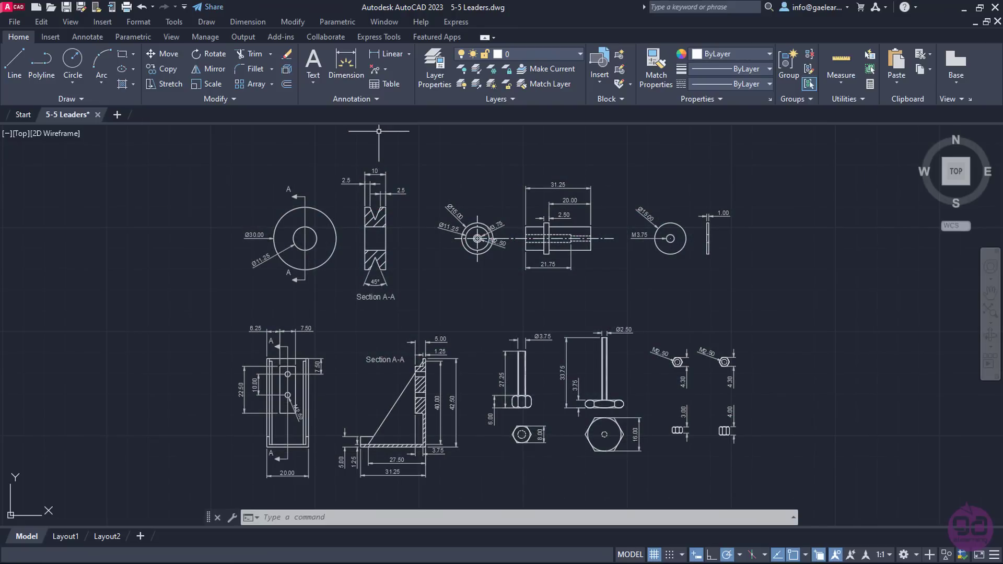
Choose Balloon in the Multileader Style list, then open the Multileader Style Manager.
click(371, 100)
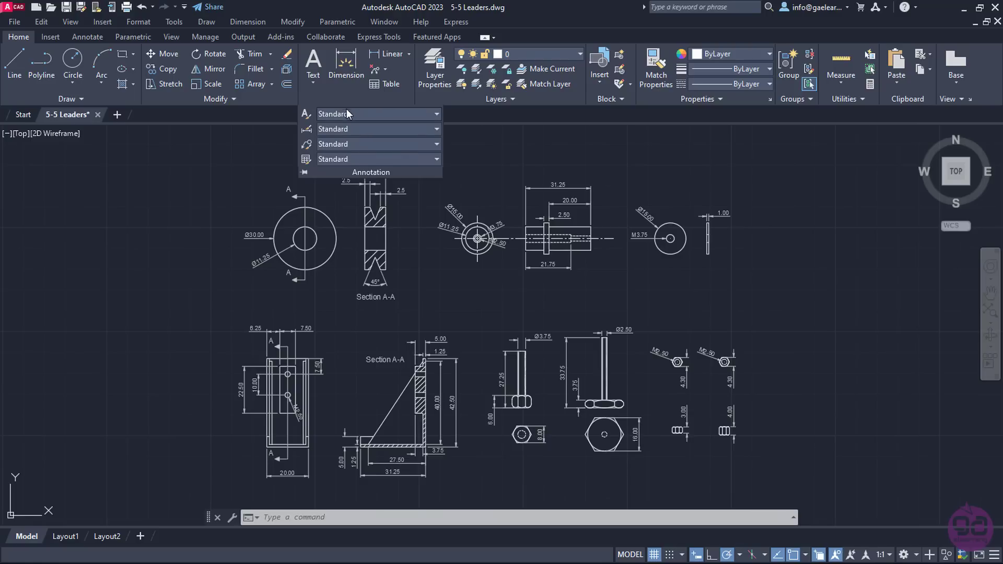
click(357, 145)
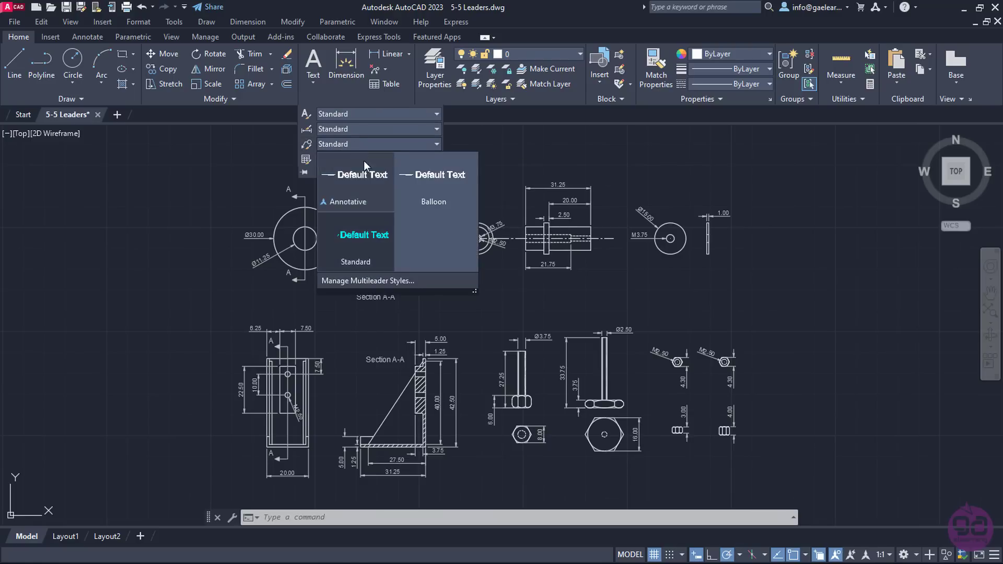
click(449, 199)
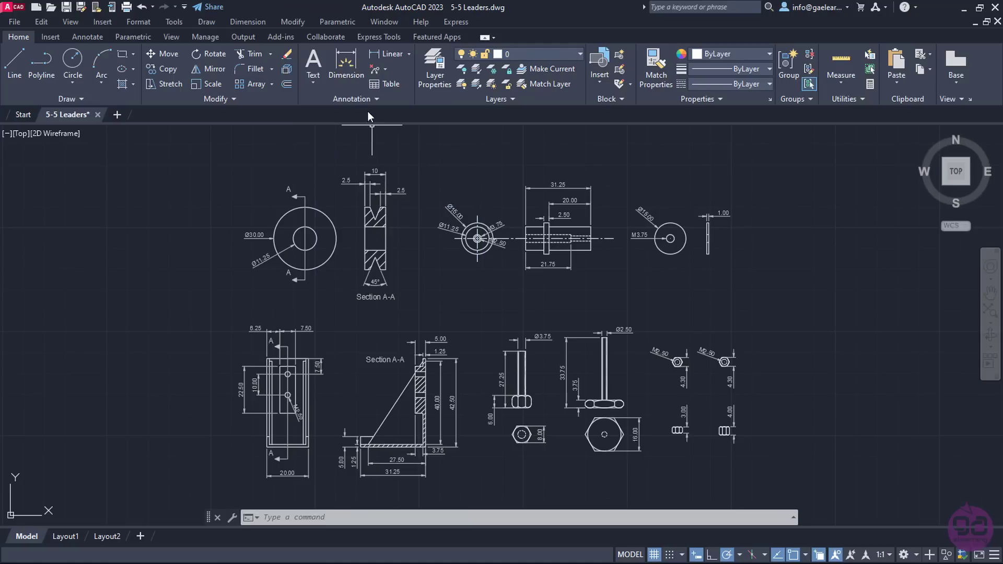
click(366, 101)
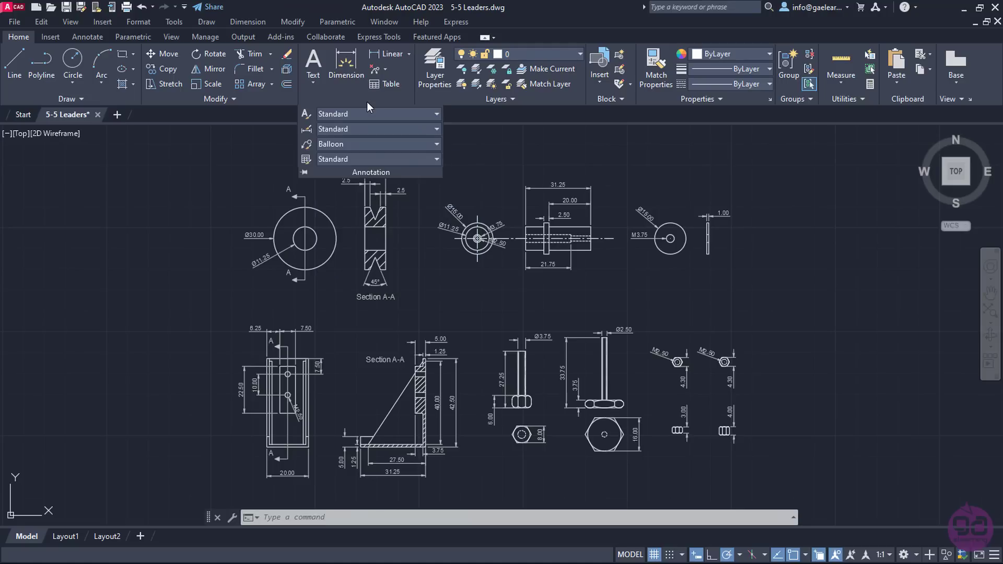
click(306, 145)
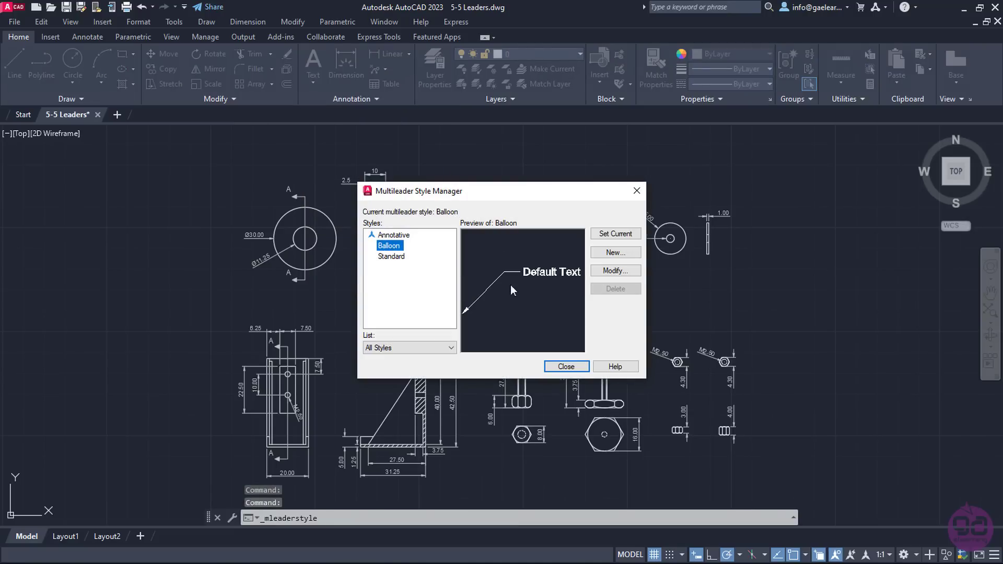
Set the Balloon style's content to Block using the Circle source block, and apply.
click(613, 270)
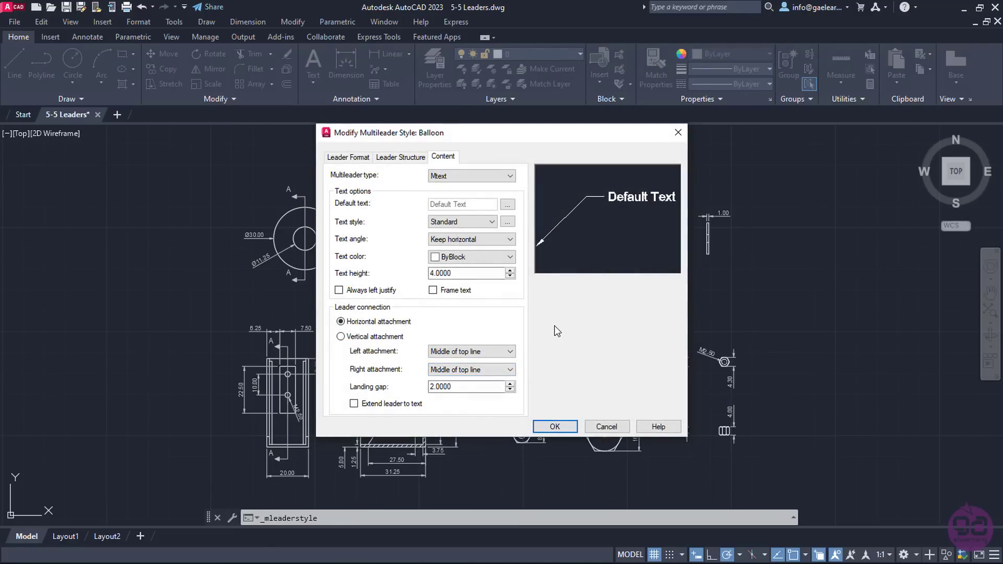
click(449, 176)
click(444, 187)
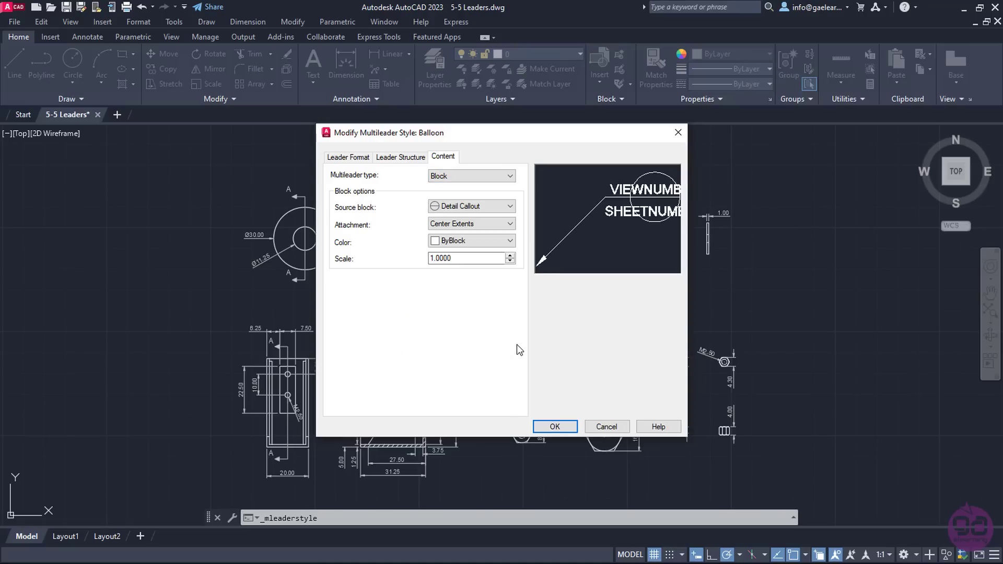
click(473, 207)
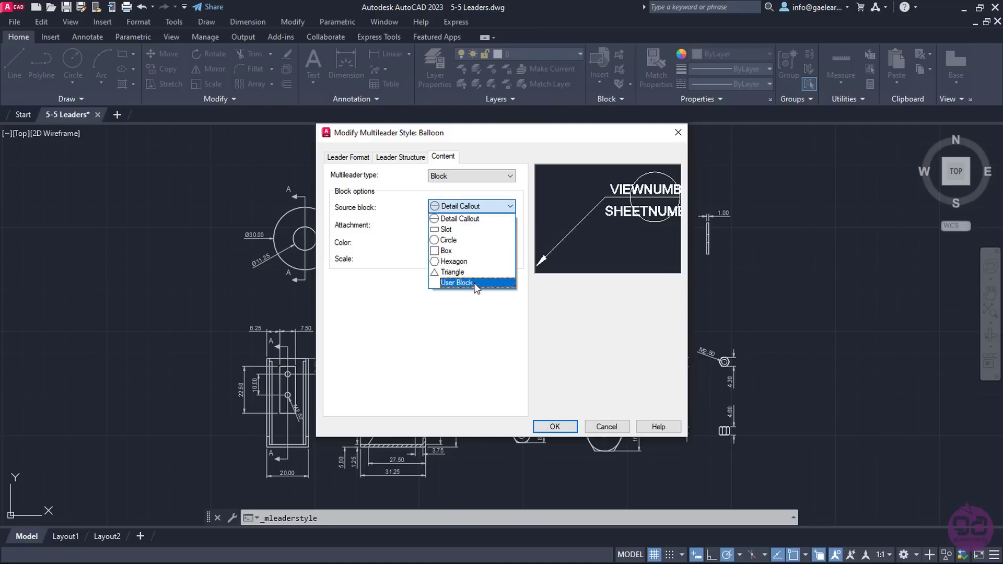
click(479, 240)
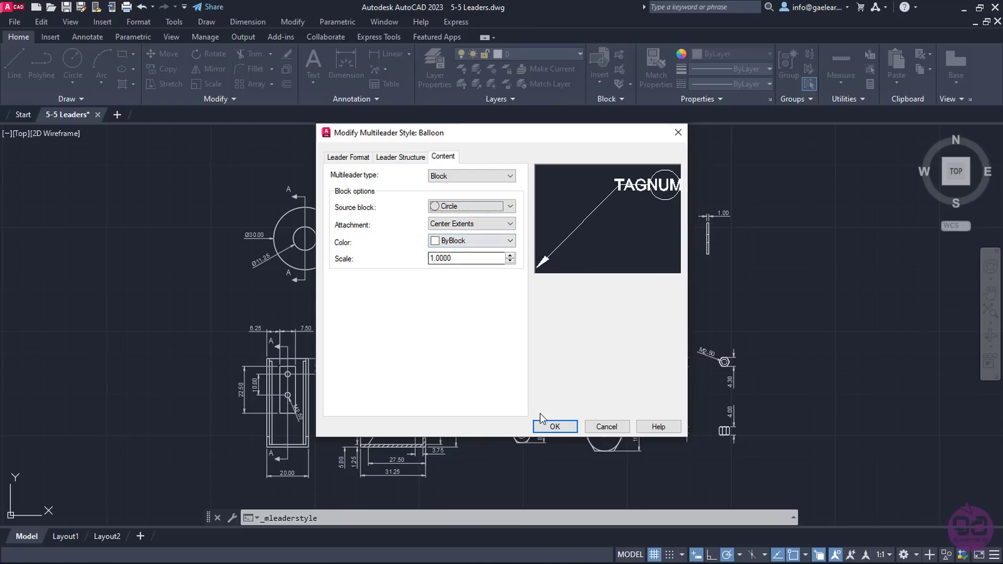
click(555, 426)
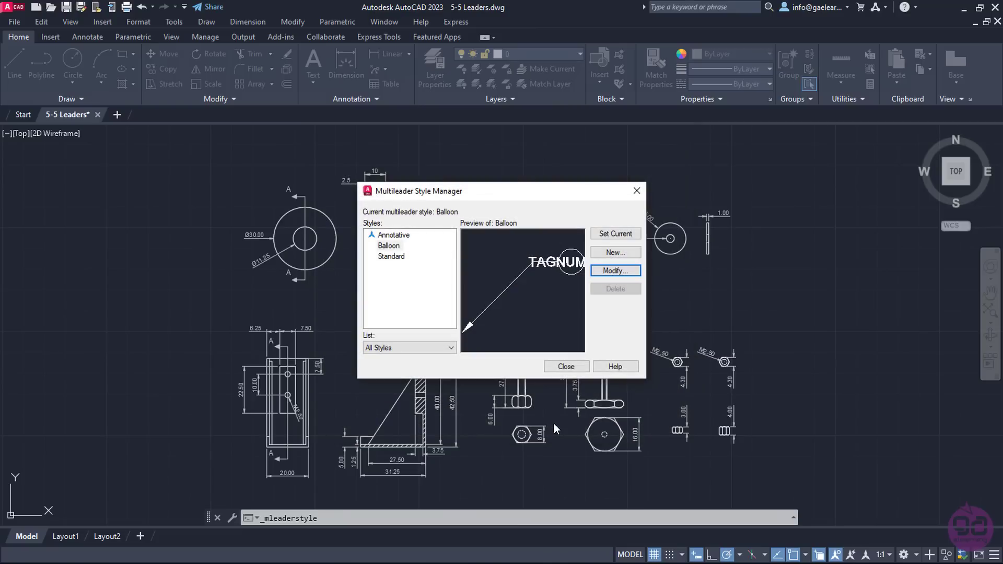
Add balloon 2 with its arrowhead on the pulley's outer edge and the balloon up-left.
click(554, 371)
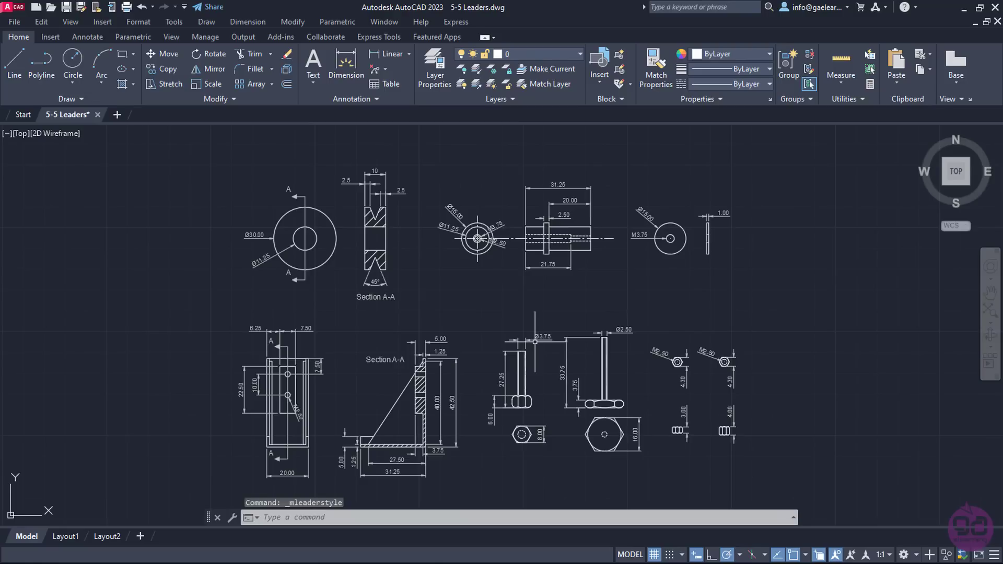
click(385, 70)
click(401, 89)
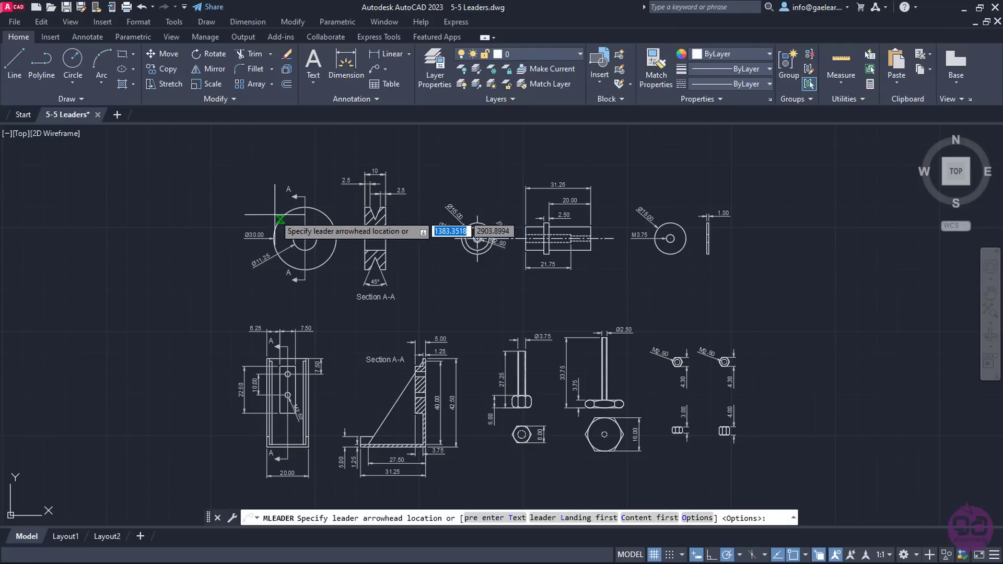
click(282, 216)
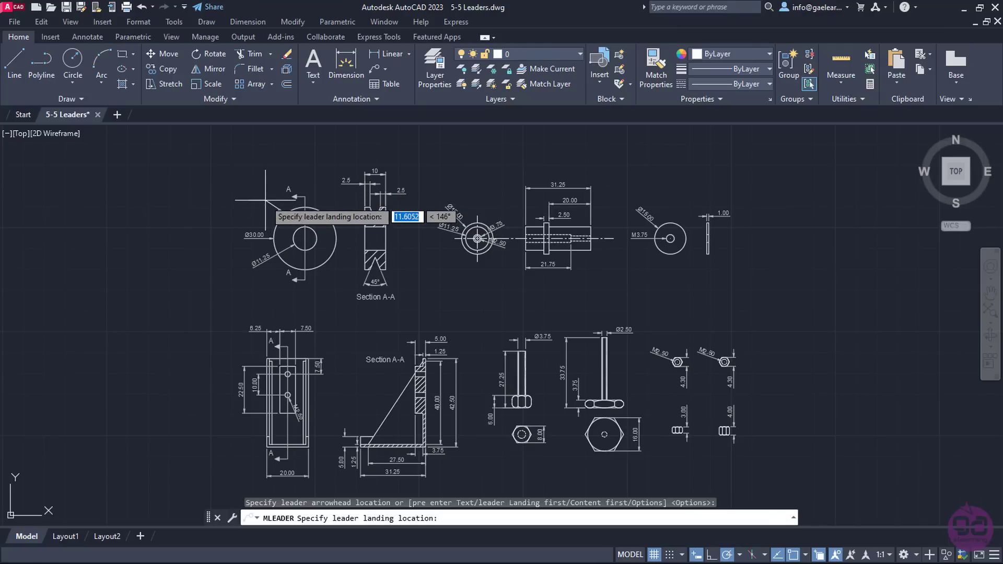
click(248, 178)
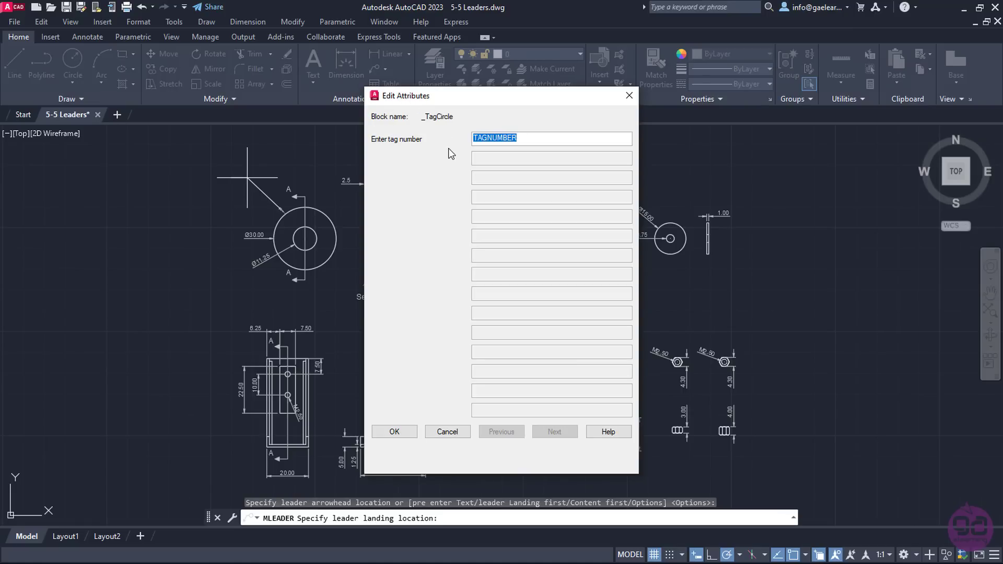
text(2)
click(394, 432)
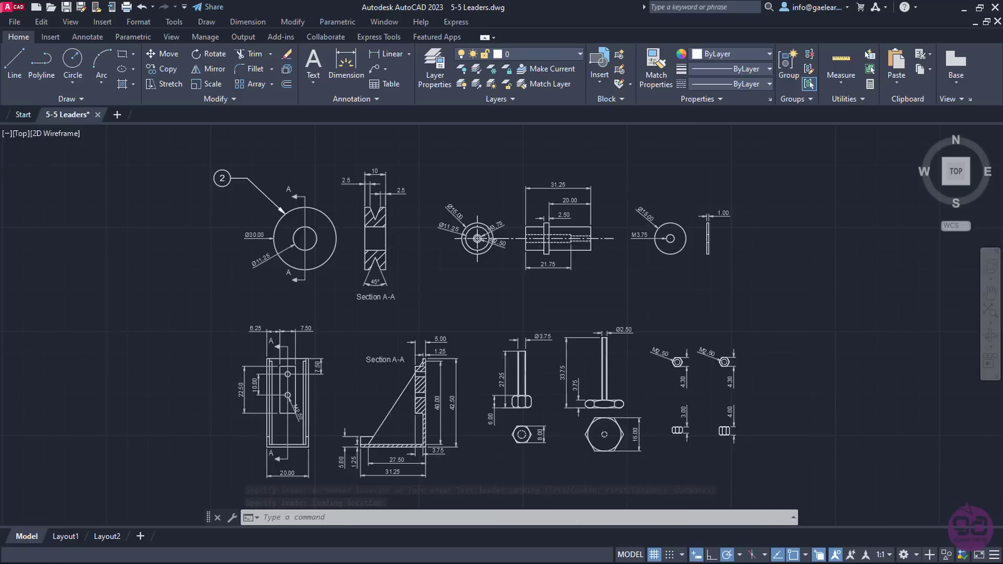
Change the nut's balloon number from 8 to 7.
scroll(235, 199, up, 2)
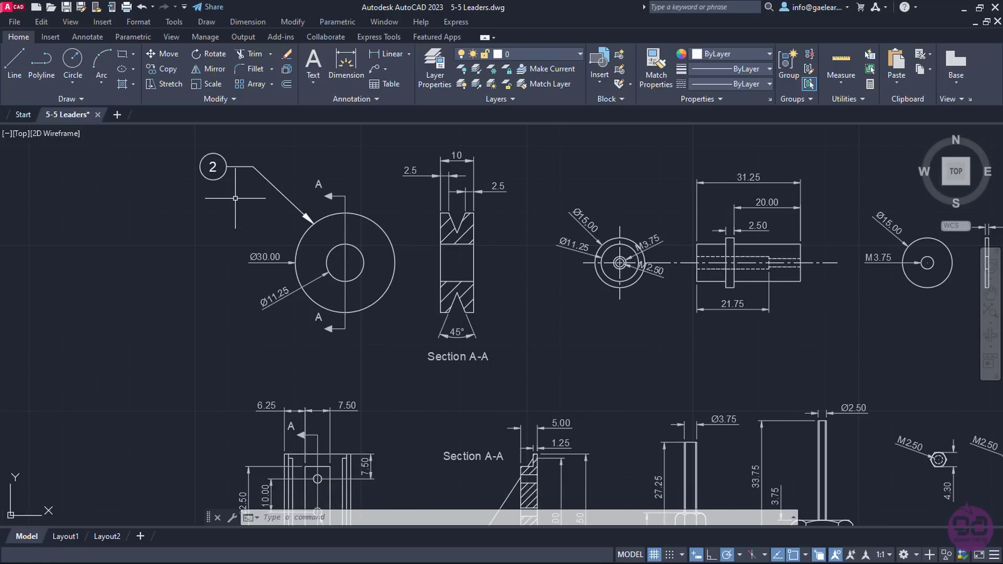
scroll(235, 198, down, 2)
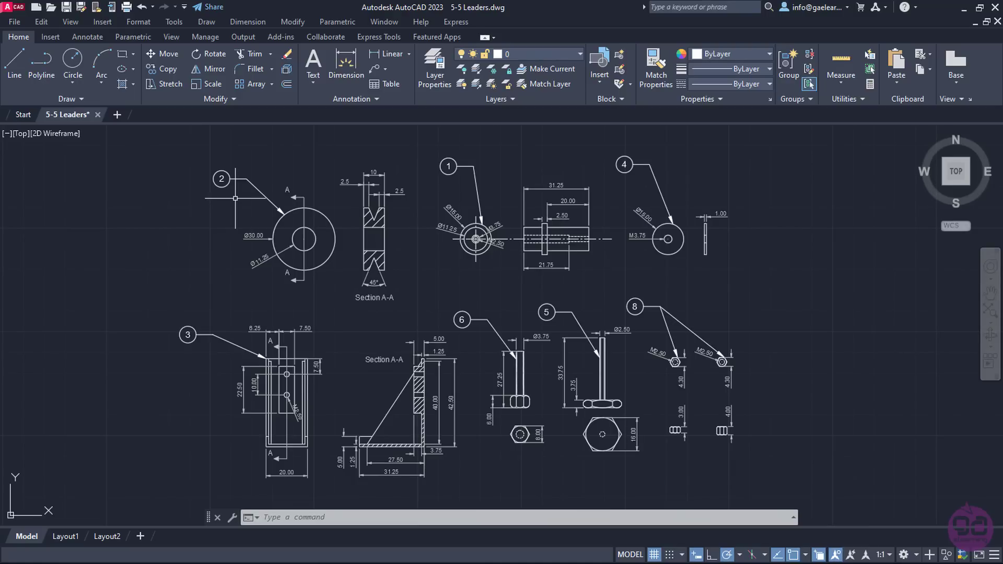
double_click(634, 306)
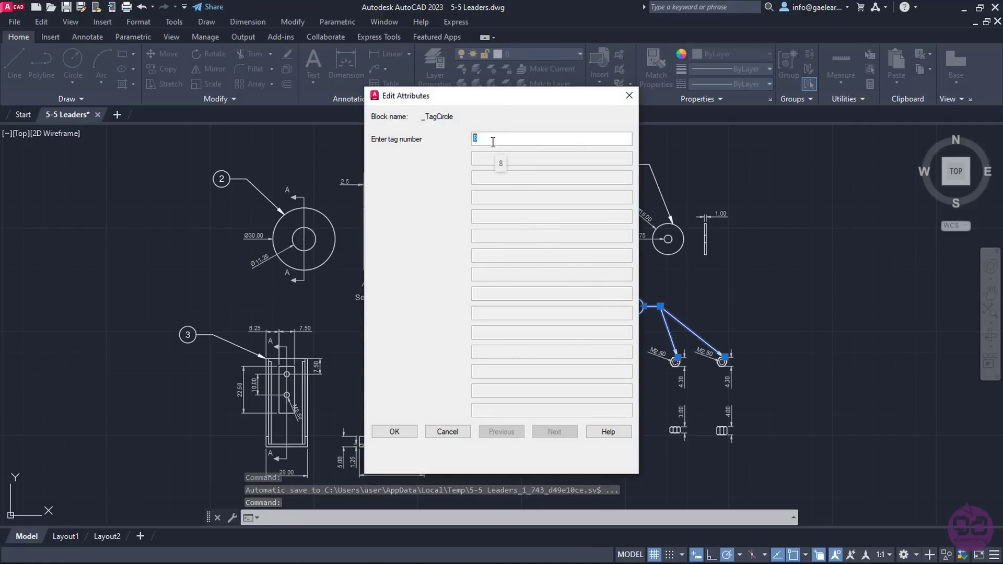
key(BackSpace)
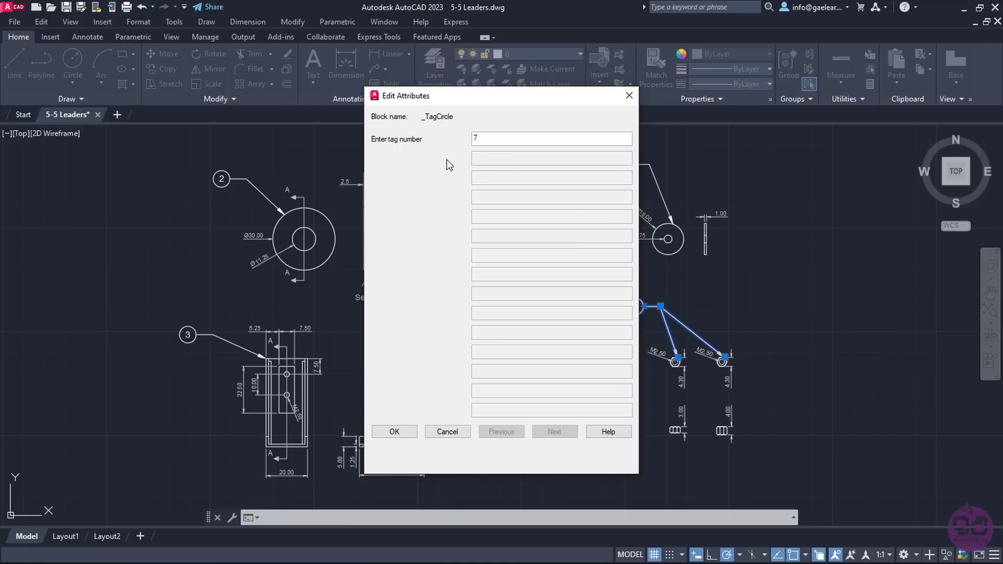
click(405, 432)
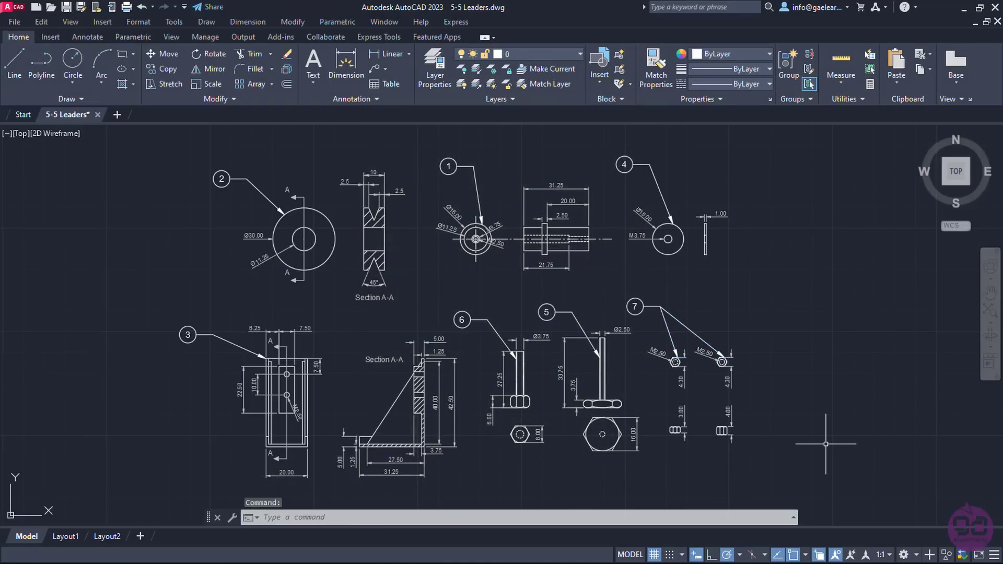